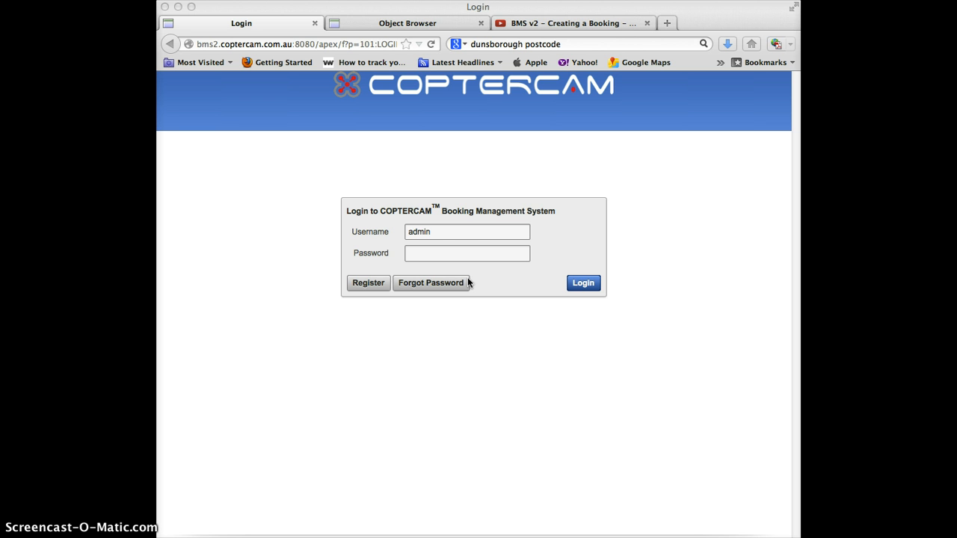
- Sign in with the pilot's username and the account password
{"action": "left_click", "coordinate": [447, 231]}
{"action": "double_click", "coordinate": [446, 232]}
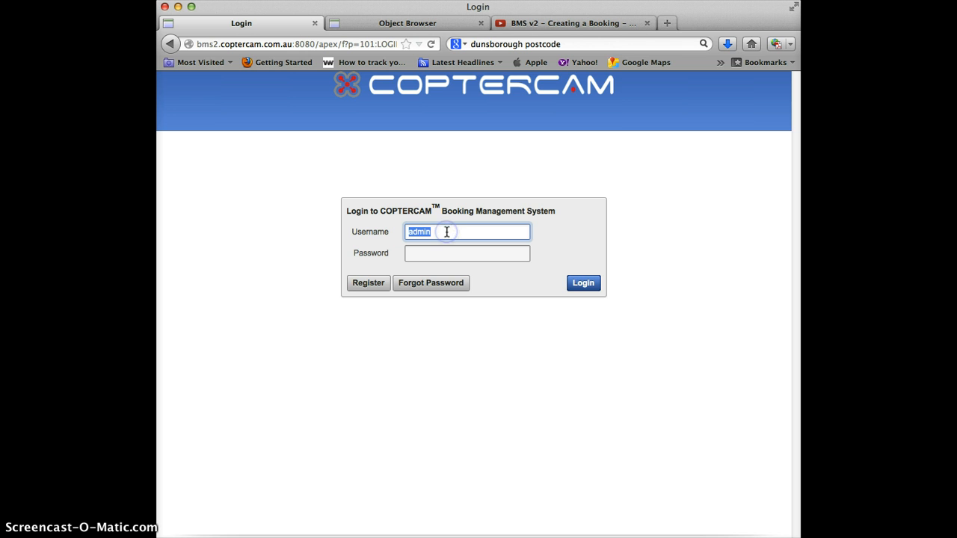
{"action": "key", "text": "Tab"}
{"action": "type", "text": "••••••"}
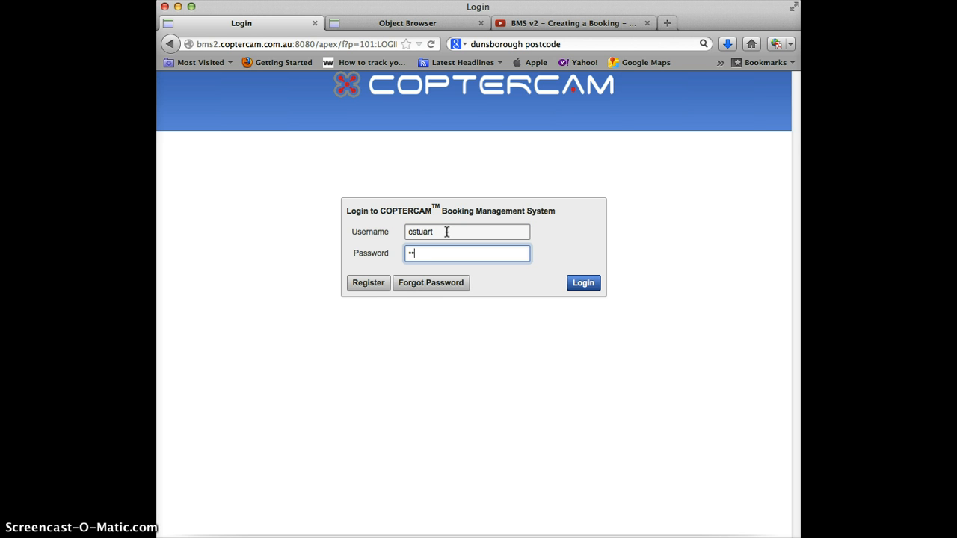
{"action": "key", "text": "Return"}
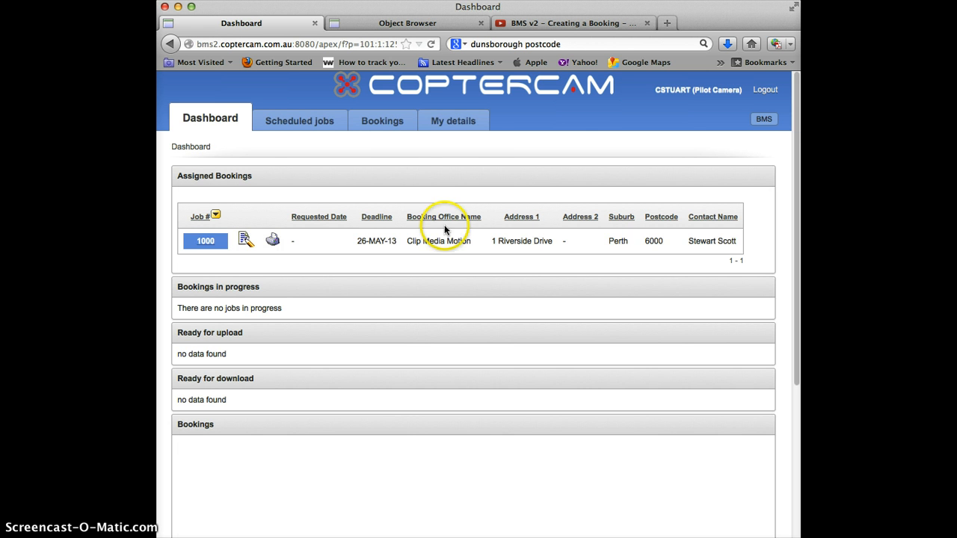
- Look over the password fields in My details, then cancel back to the Dashboard
{"action": "left_click", "coordinate": [475, 126]}
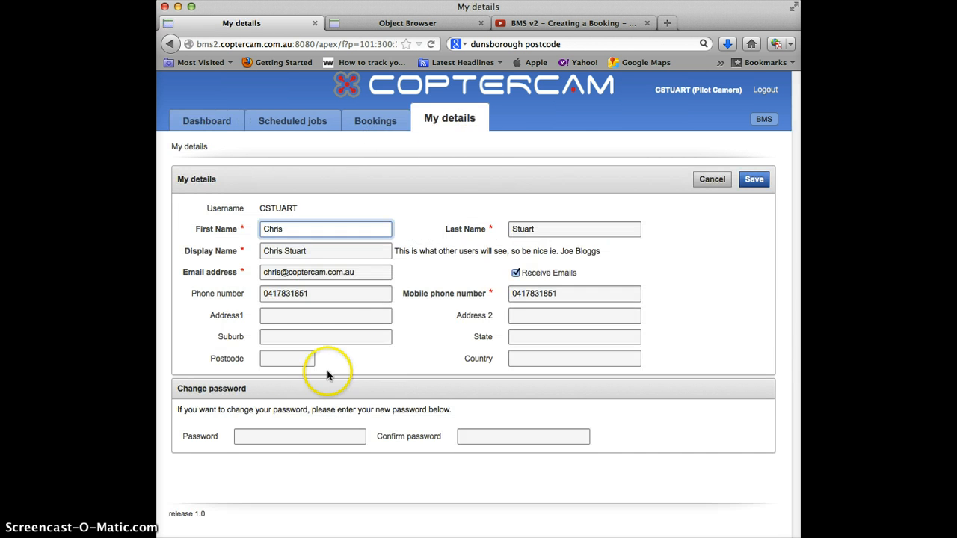
{"action": "left_click", "coordinate": [266, 437]}
{"action": "left_click", "coordinate": [490, 438]}
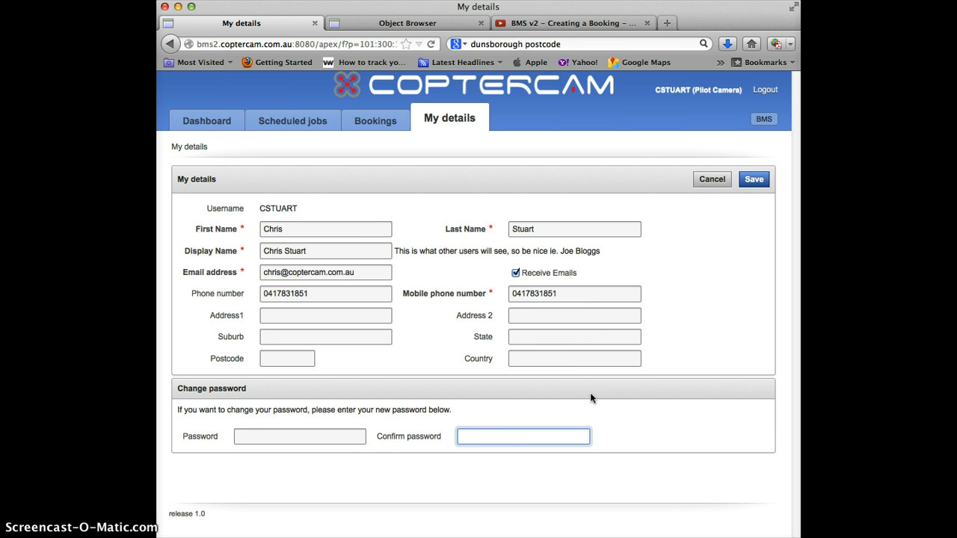
{"action": "left_click", "coordinate": [712, 179]}
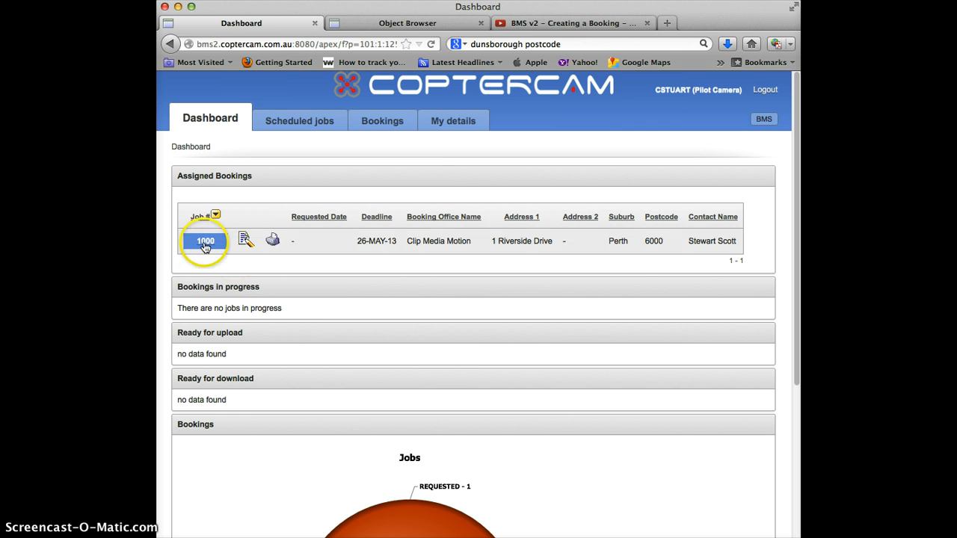
- Accept job 1000, then review its customer status-email option and contact mobile number
{"action": "left_click", "coordinate": [245, 245]}
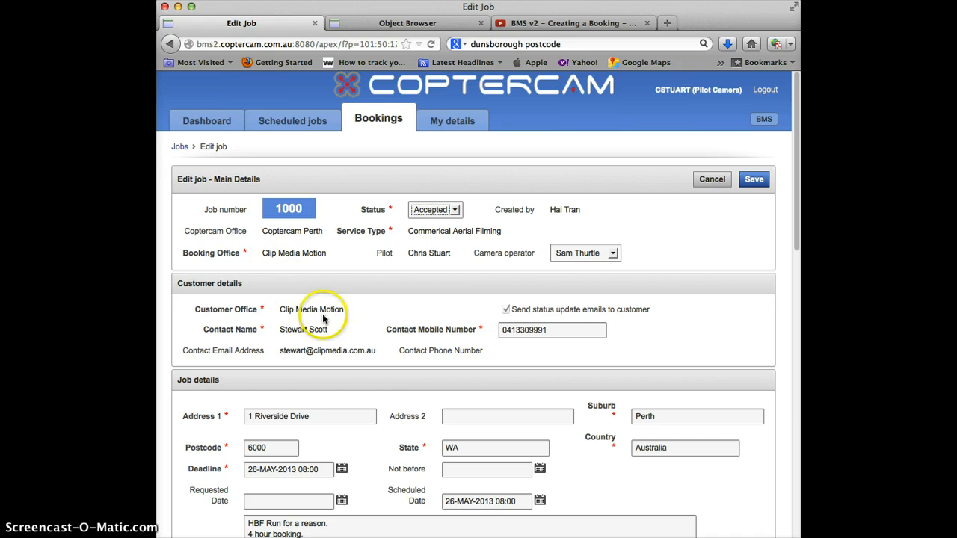
{"action": "scroll", "coordinate": [345, 334], "scroll_direction": "down", "scroll_amount": 1}
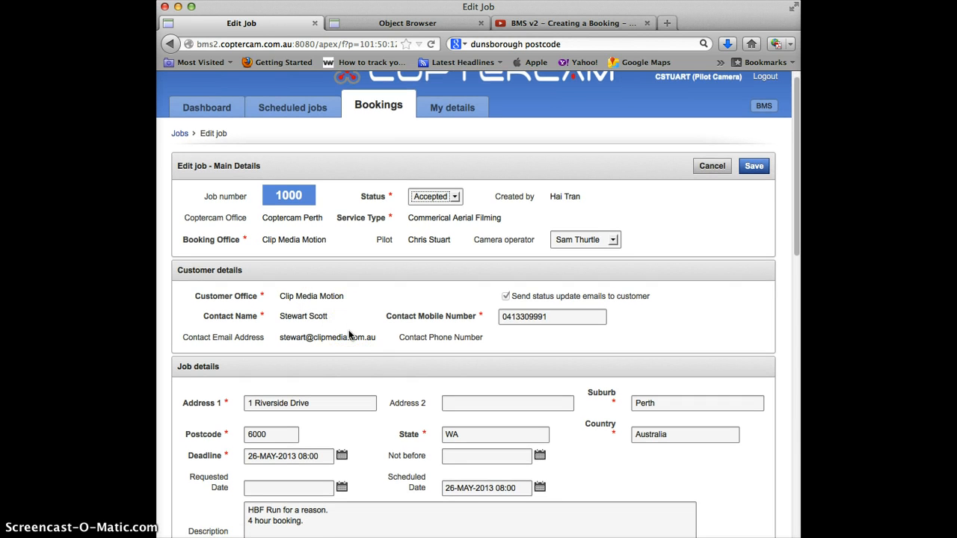
{"action": "scroll", "coordinate": [349, 336], "scroll_direction": "down", "scroll_amount": 1}
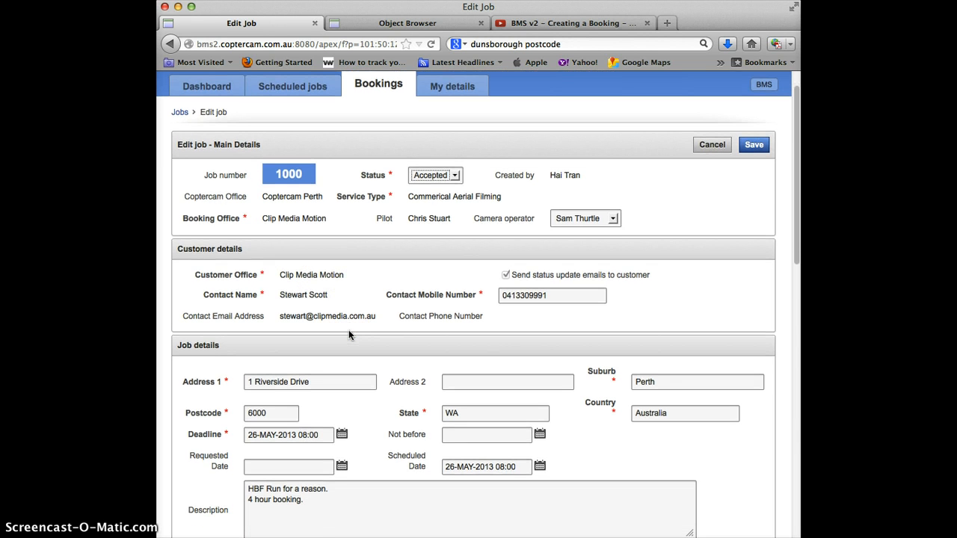
{"action": "left_click", "coordinate": [506, 275]}
{"action": "left_click", "coordinate": [415, 294]}
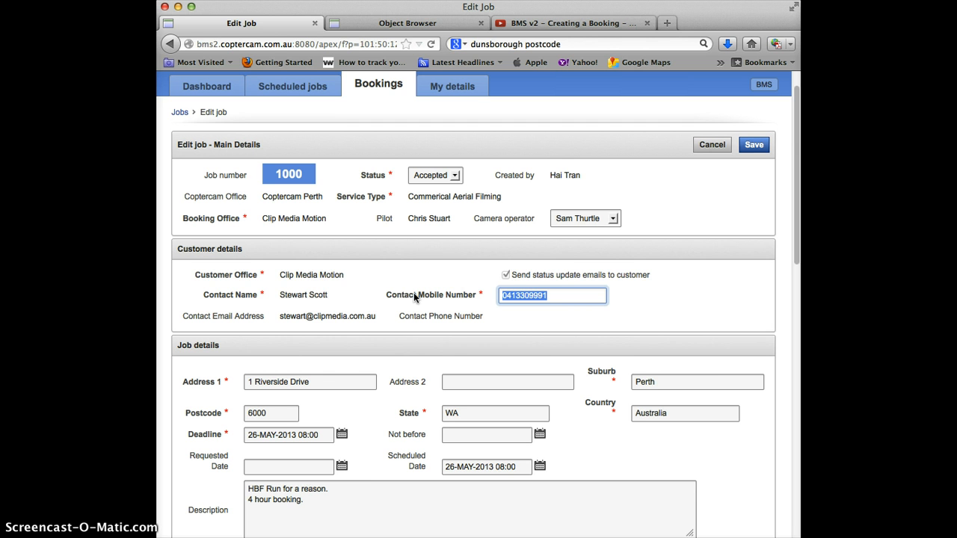
- Set job 1000's Scheduled Date to 26 May 2013 with the calendar
{"action": "scroll", "coordinate": [413, 295], "scroll_direction": "down", "scroll_amount": 2}
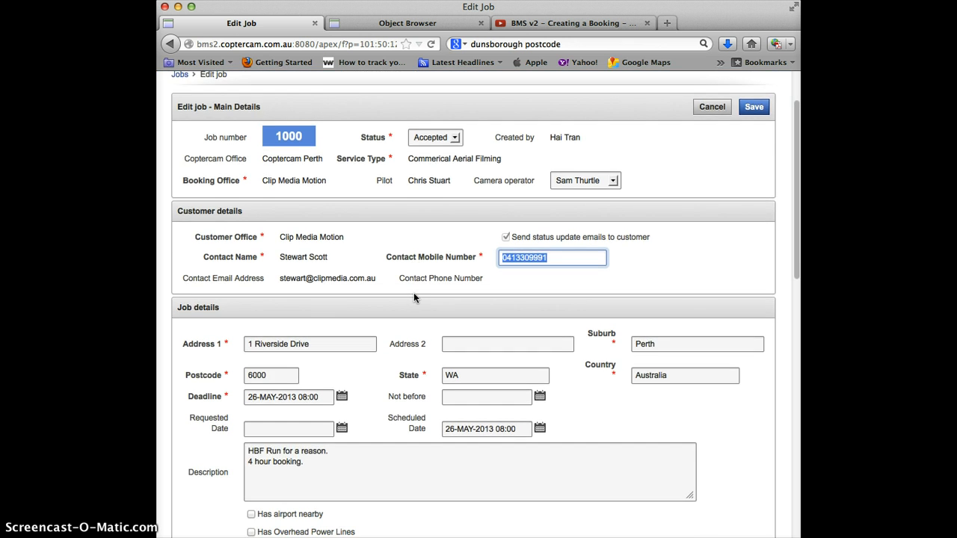
{"action": "scroll", "coordinate": [413, 297], "scroll_direction": "down", "scroll_amount": 2}
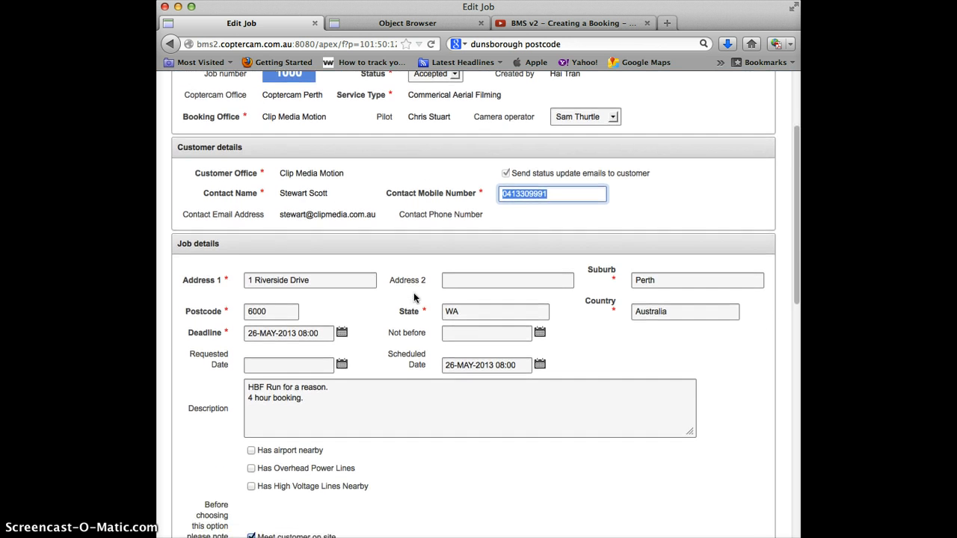
{"action": "scroll", "coordinate": [413, 297], "scroll_direction": "down", "scroll_amount": 3}
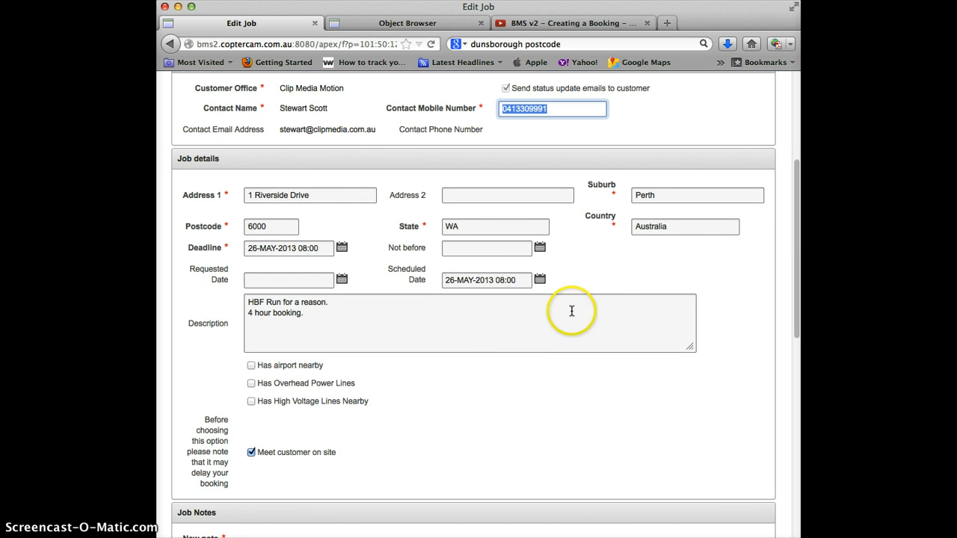
{"action": "left_click", "coordinate": [540, 280]}
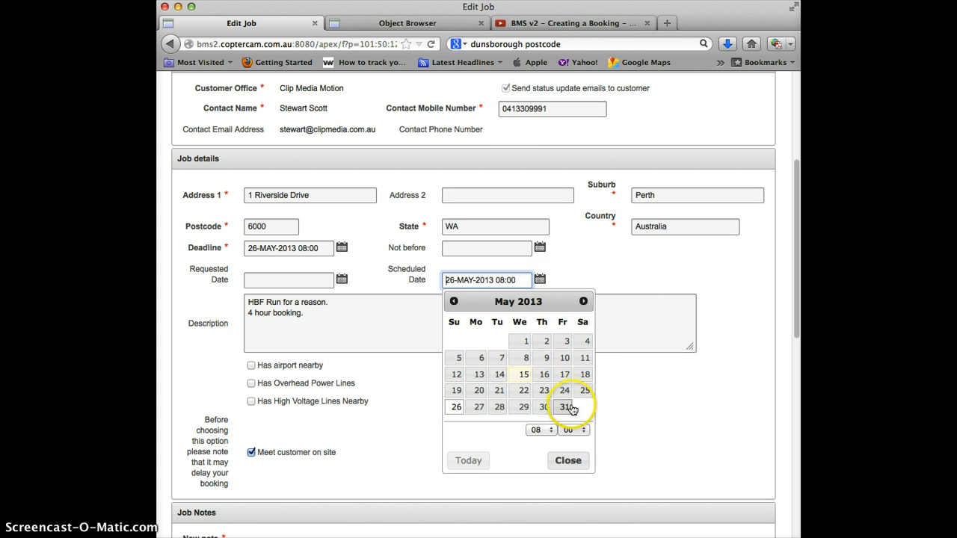
{"action": "left_click", "coordinate": [452, 410]}
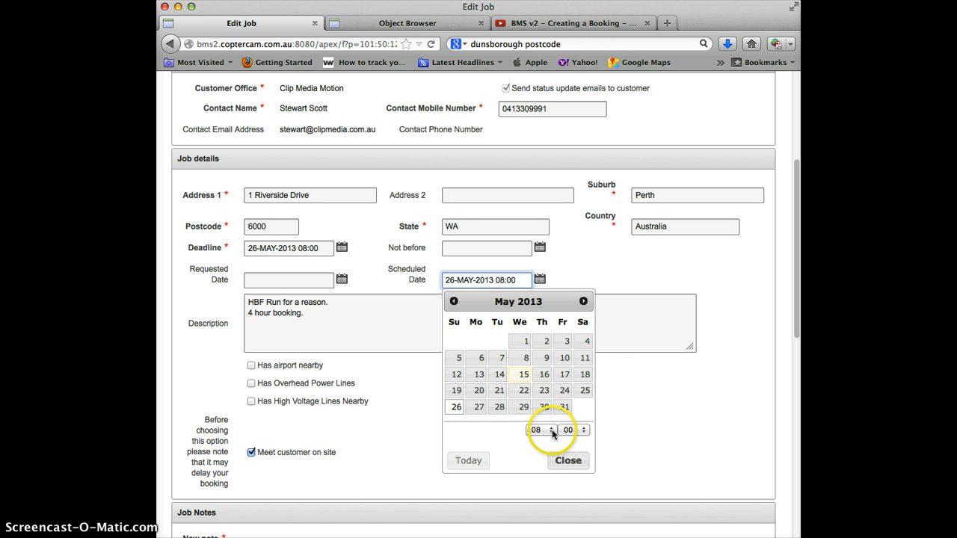
{"action": "left_click", "coordinate": [568, 461]}
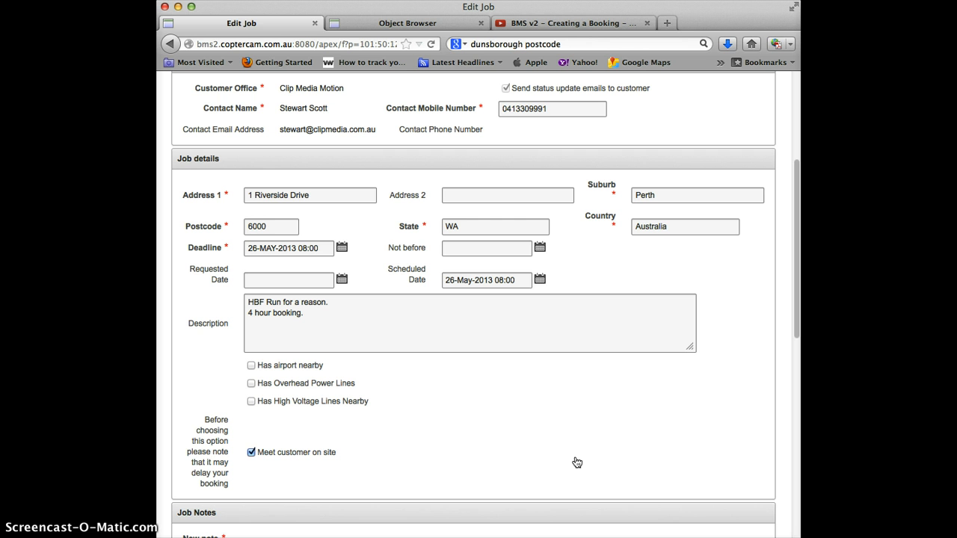
- Scroll through the two existing job notes and the job-site map
{"action": "scroll", "coordinate": [580, 425], "scroll_direction": "up", "scroll_amount": 5}
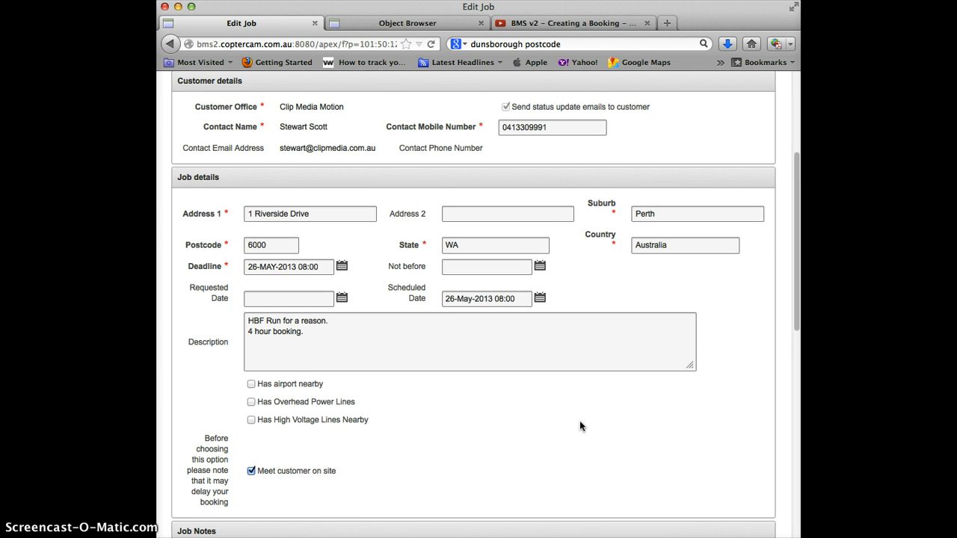
{"action": "scroll", "coordinate": [579, 425], "scroll_direction": "down", "scroll_amount": 10}
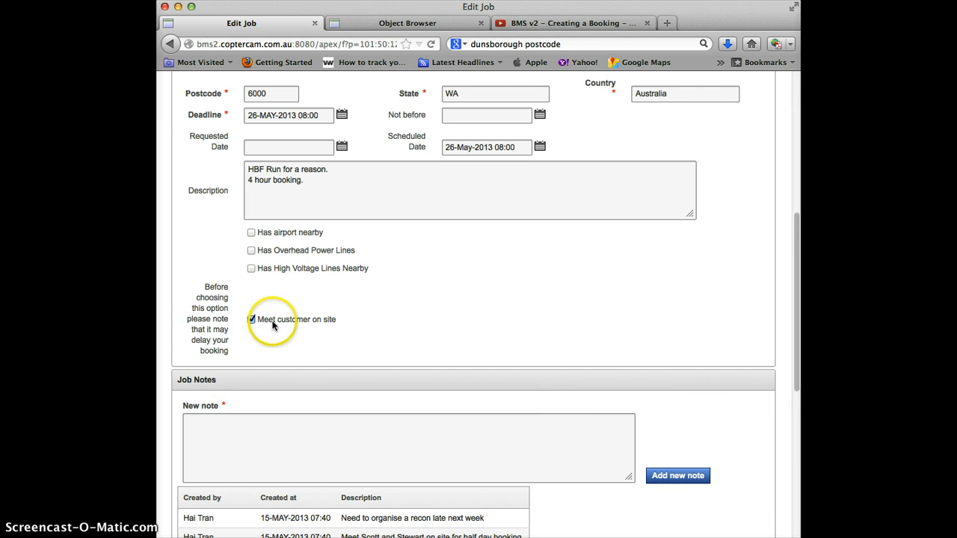
{"action": "scroll", "coordinate": [609, 326], "scroll_direction": "down", "scroll_amount": 5}
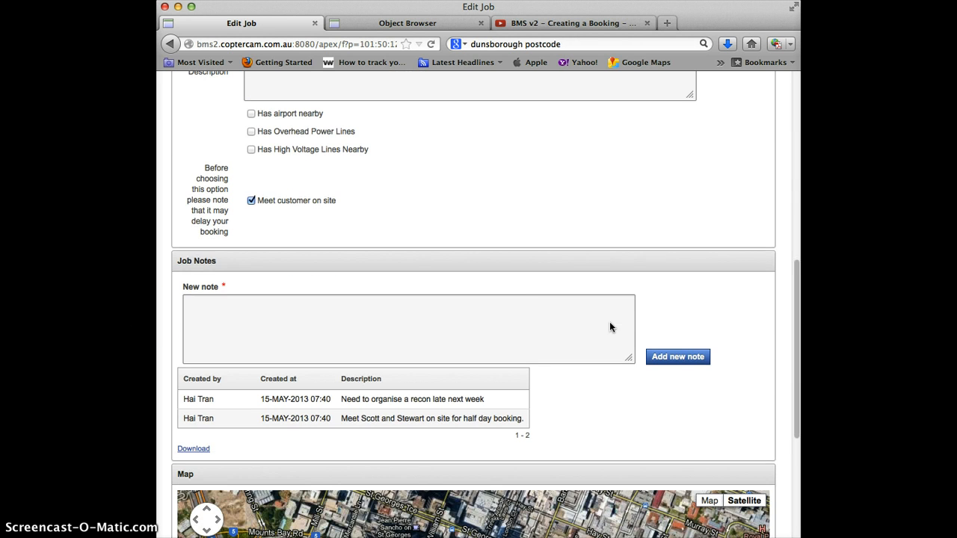
{"action": "scroll", "coordinate": [576, 336], "scroll_direction": "down", "scroll_amount": 1}
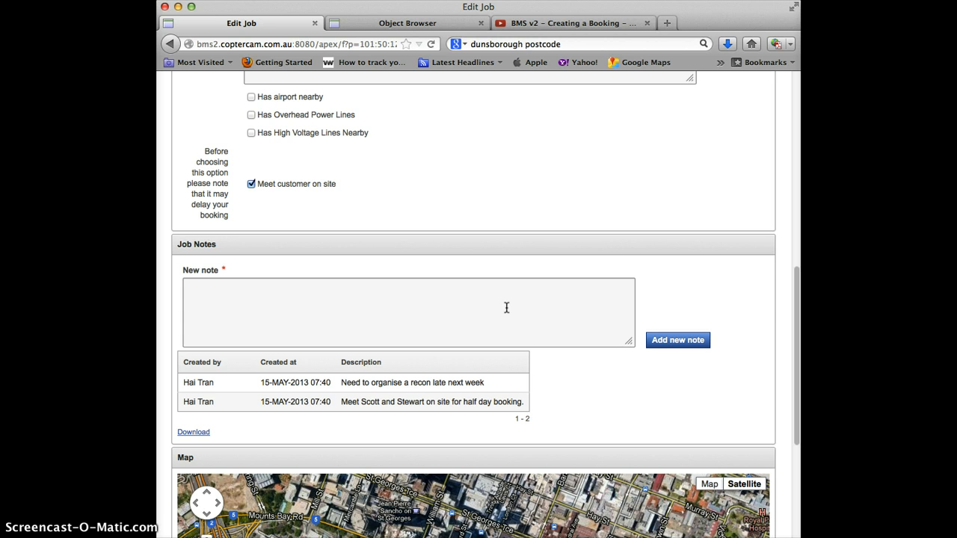
{"action": "scroll", "coordinate": [782, 310], "scroll_direction": "down", "scroll_amount": 5}
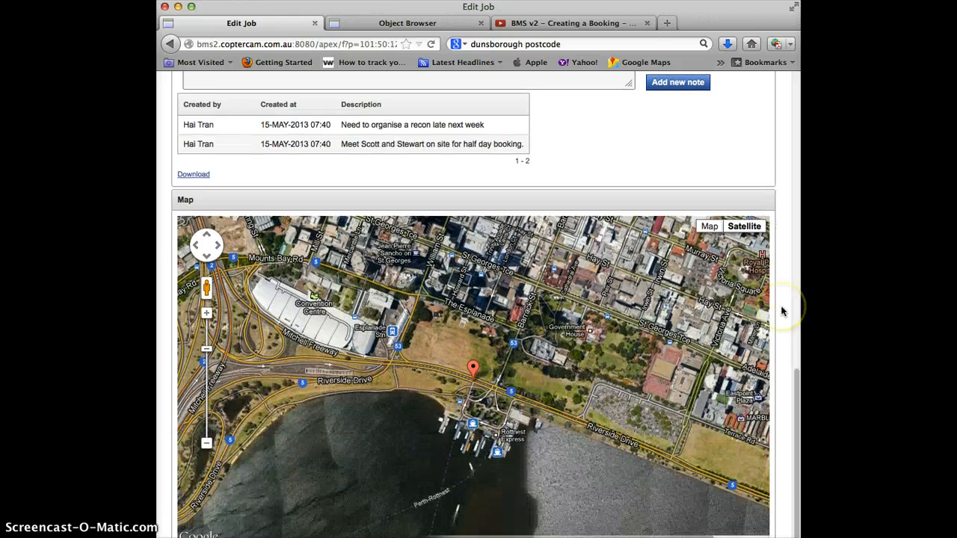
{"action": "scroll", "coordinate": [782, 310], "scroll_direction": "up", "scroll_amount": 10}
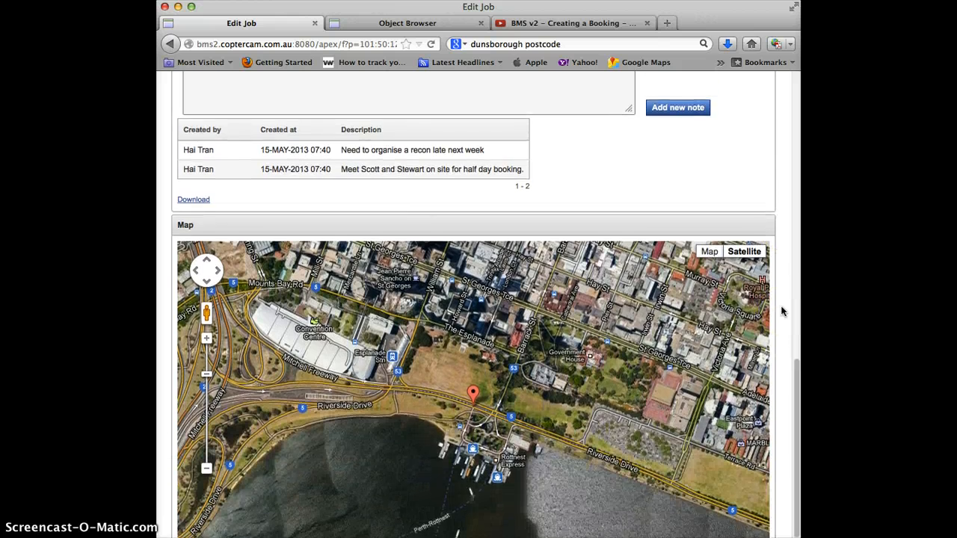
{"action": "scroll", "coordinate": [782, 311], "scroll_direction": "down", "scroll_amount": 2}
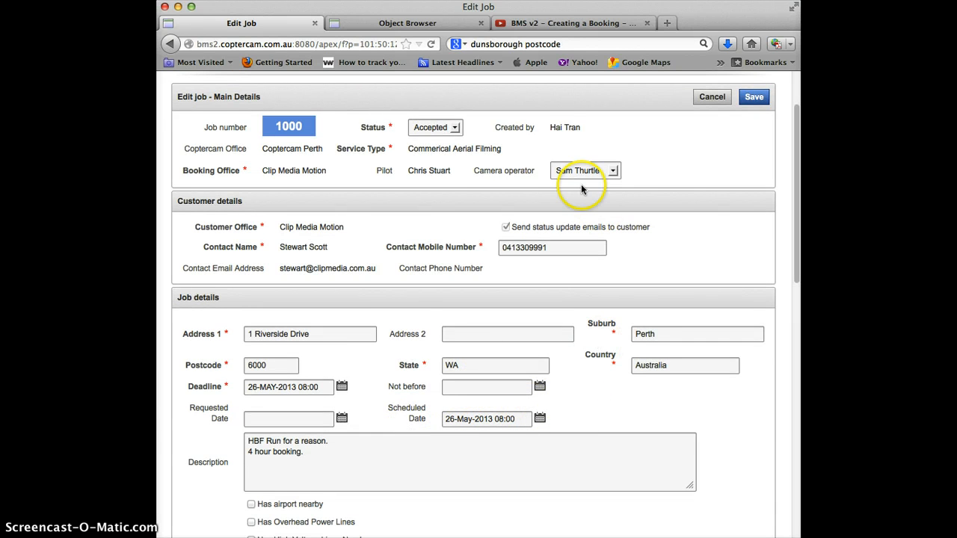
- Save job 1000 as ACCEPTED so it moves to Bookings in progress
{"action": "scroll", "coordinate": [710, 237], "scroll_direction": "up", "scroll_amount": 2}
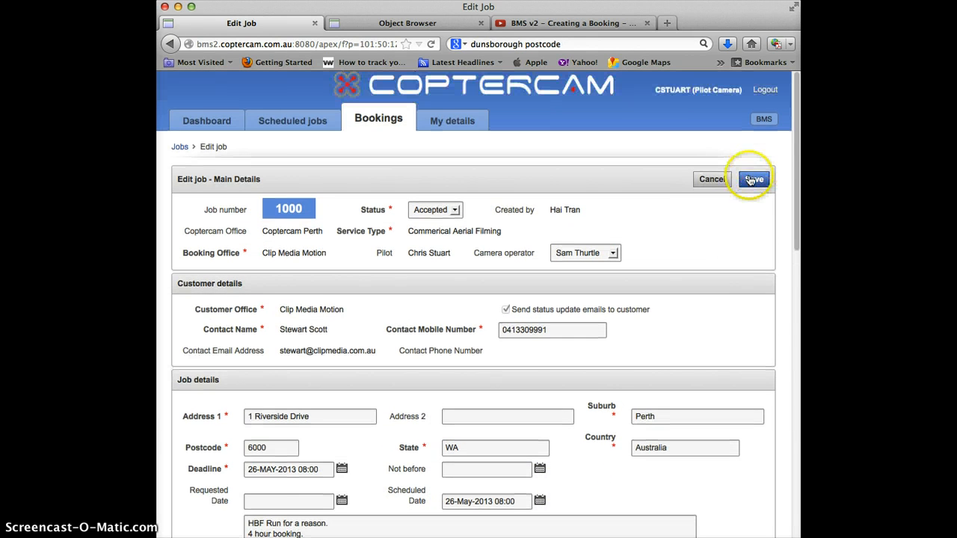
{"action": "left_click", "coordinate": [751, 182]}
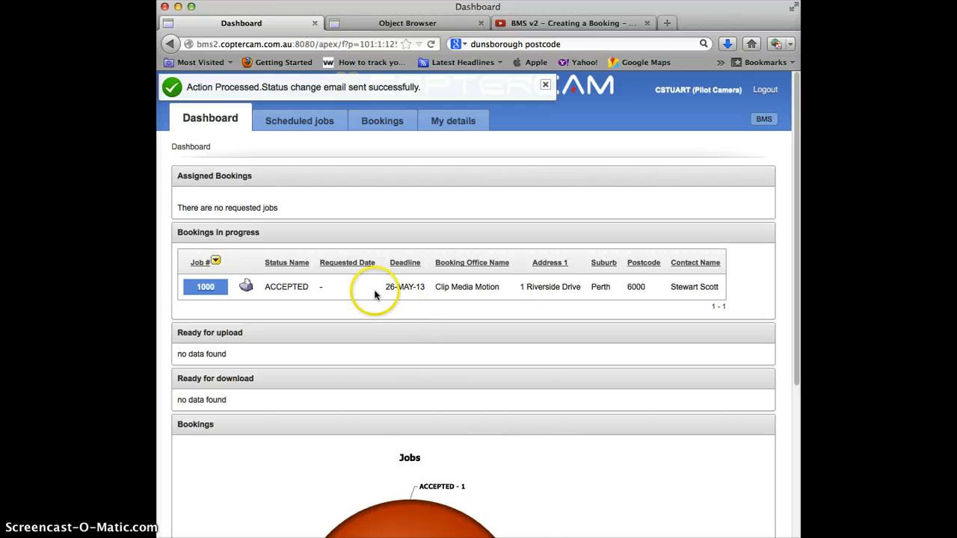
{"action": "left_click", "coordinate": [206, 291]}
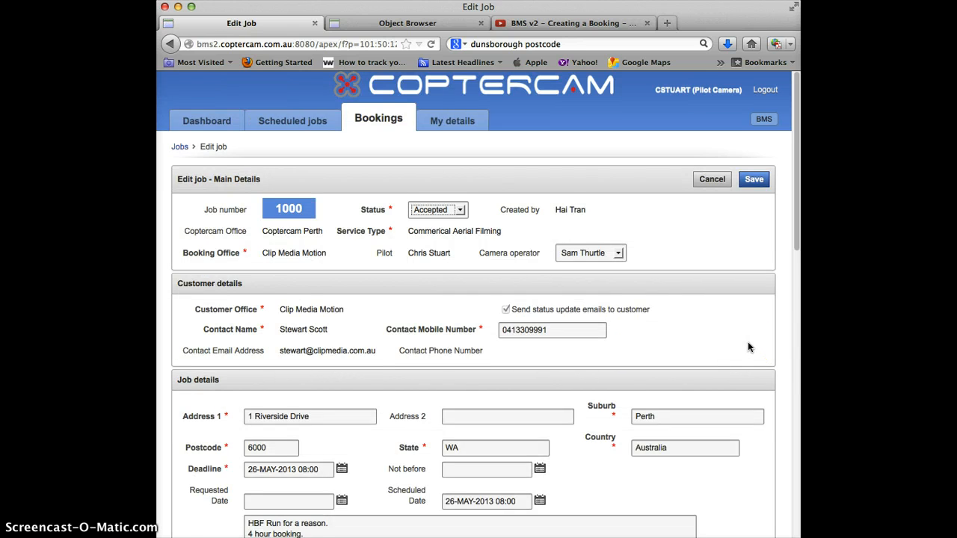
{"action": "scroll", "coordinate": [748, 342], "scroll_direction": "down", "scroll_amount": 10}
{"action": "left_click", "coordinate": [415, 256]}
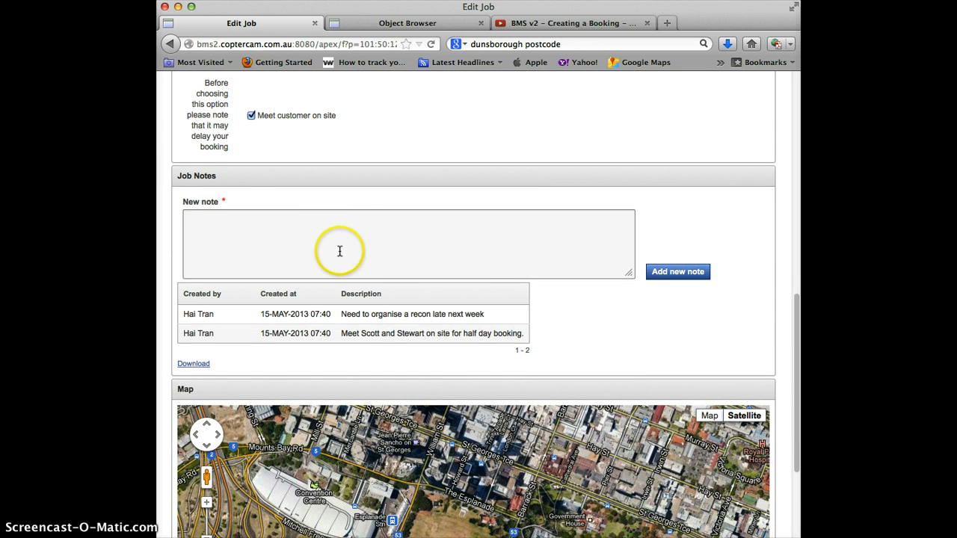
{"action": "scroll", "coordinate": [665, 331], "scroll_direction": "down", "scroll_amount": 1}
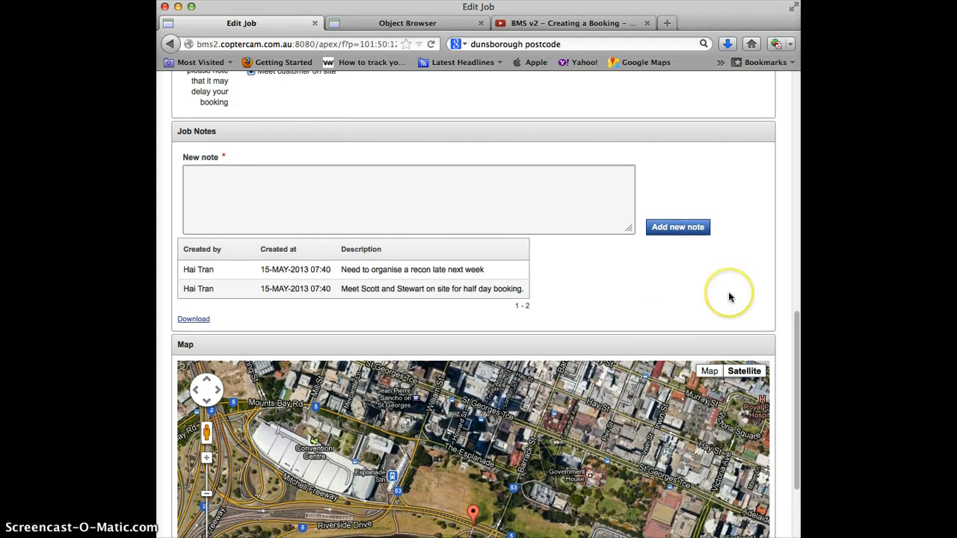
{"action": "scroll", "coordinate": [729, 296], "scroll_direction": "up", "scroll_amount": 3}
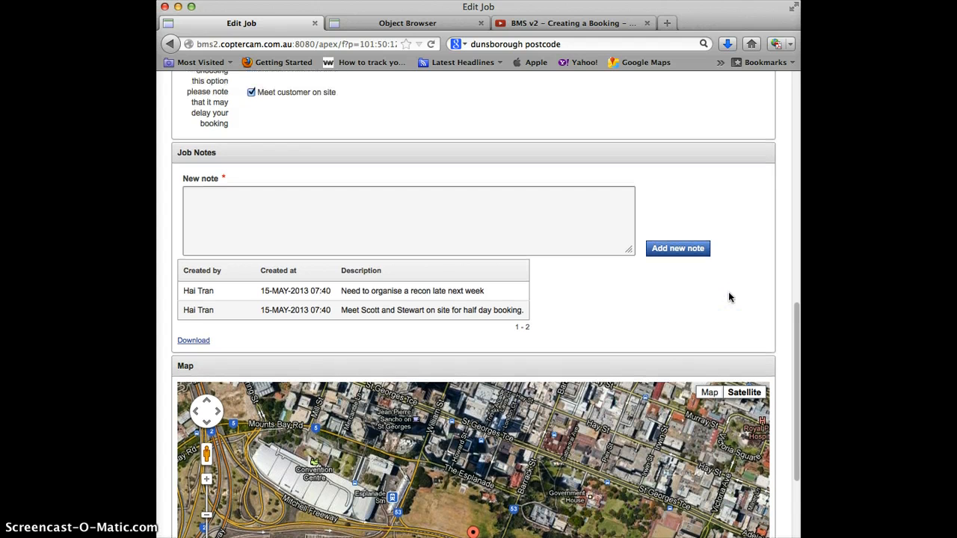
{"action": "scroll", "coordinate": [729, 297], "scroll_direction": "up", "scroll_amount": 3}
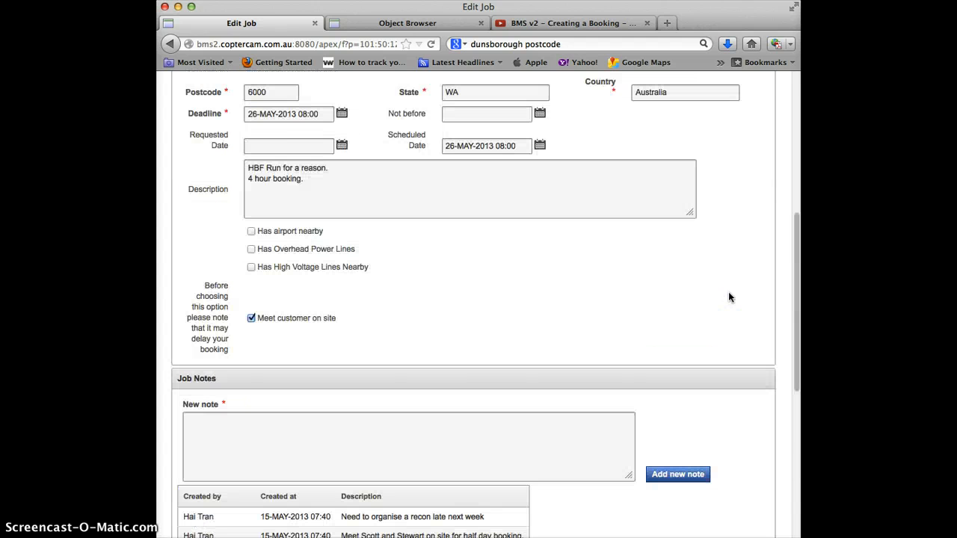
{"action": "scroll", "coordinate": [730, 297], "scroll_direction": "down", "scroll_amount": 3}
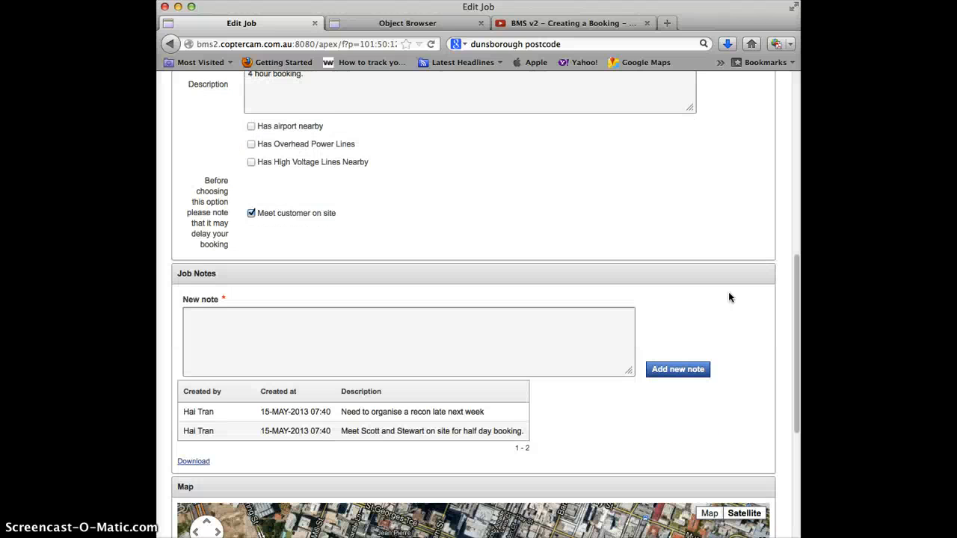
{"action": "scroll", "coordinate": [730, 298], "scroll_direction": "up", "scroll_amount": 3}
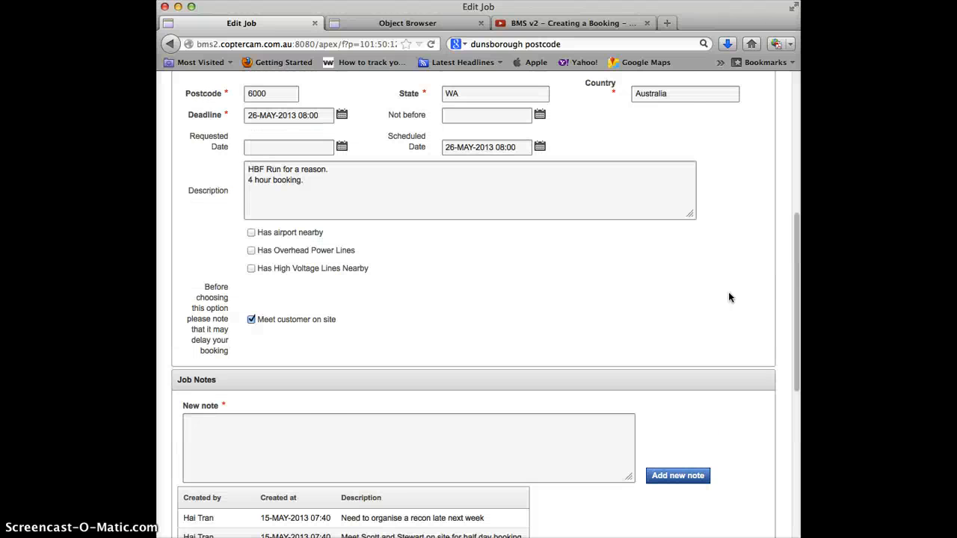
{"action": "scroll", "coordinate": [729, 298], "scroll_direction": "up", "scroll_amount": 3}
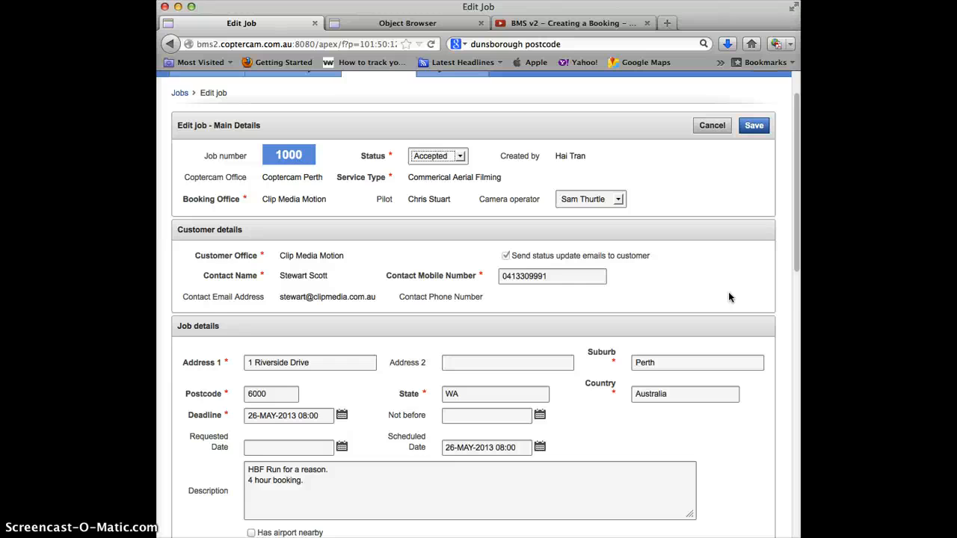
{"action": "scroll", "coordinate": [728, 292], "scroll_direction": "down", "scroll_amount": 3}
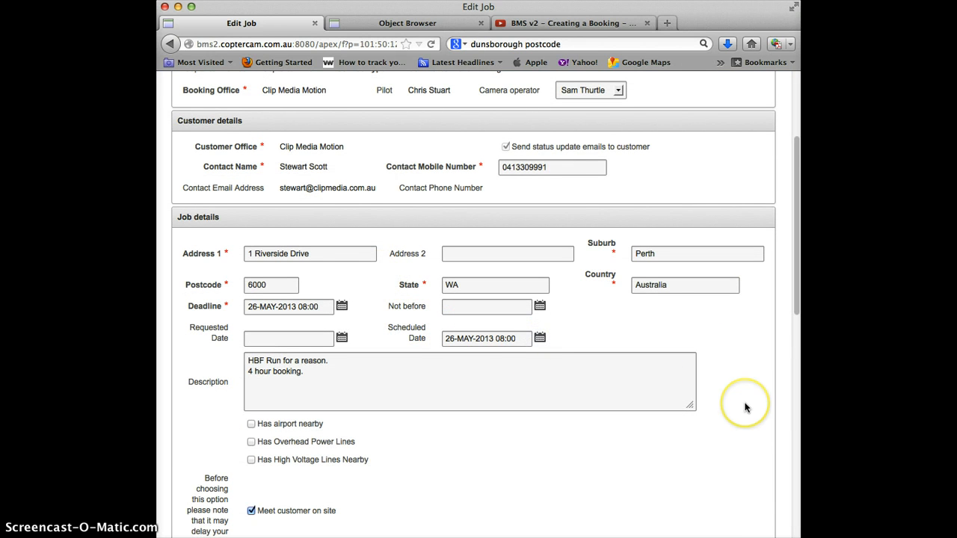
{"action": "scroll", "coordinate": [745, 407], "scroll_direction": "down", "scroll_amount": 7}
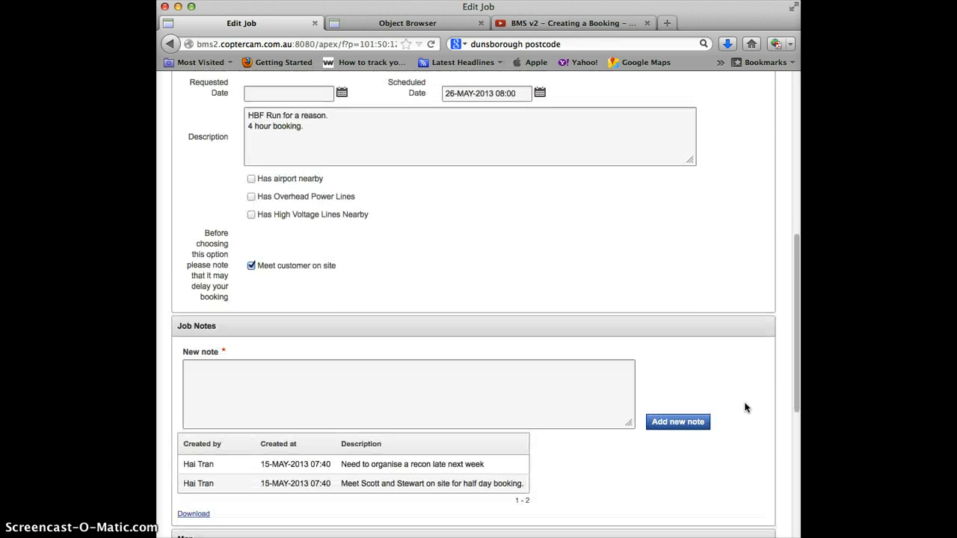
{"action": "scroll", "coordinate": [745, 407], "scroll_direction": "down", "scroll_amount": 2}
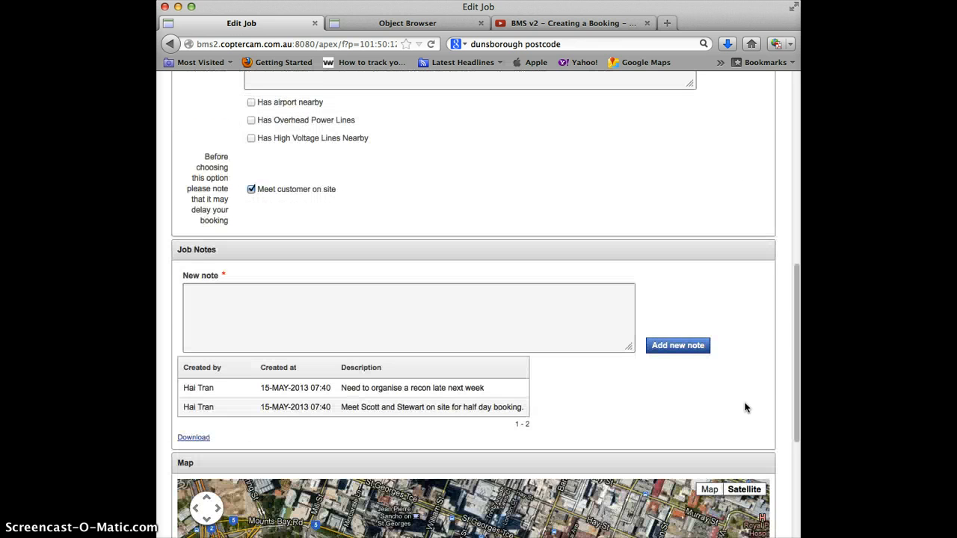
{"action": "scroll", "coordinate": [745, 408], "scroll_direction": "up", "scroll_amount": 15}
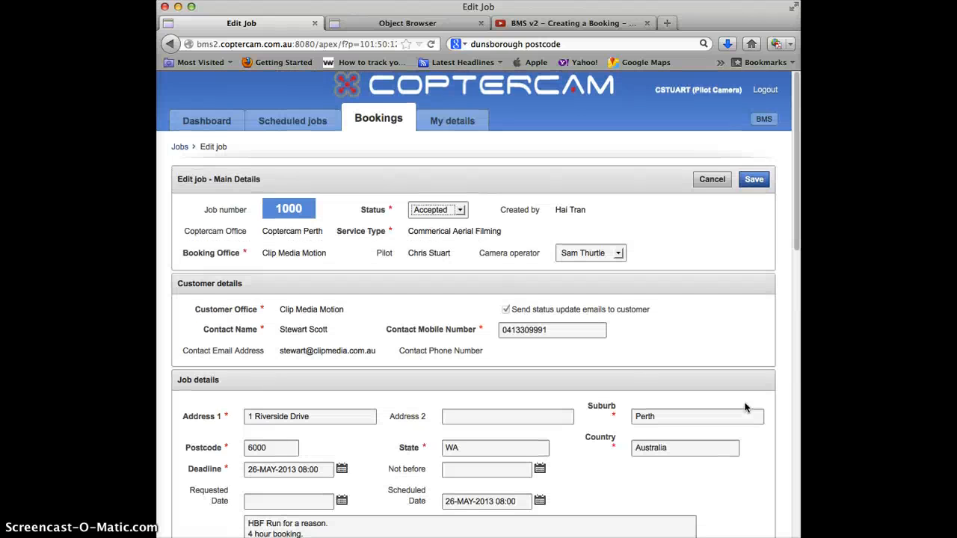
- Leave the edit form, preview job 1000's print summary, then close it
{"action": "left_click", "coordinate": [696, 183]}
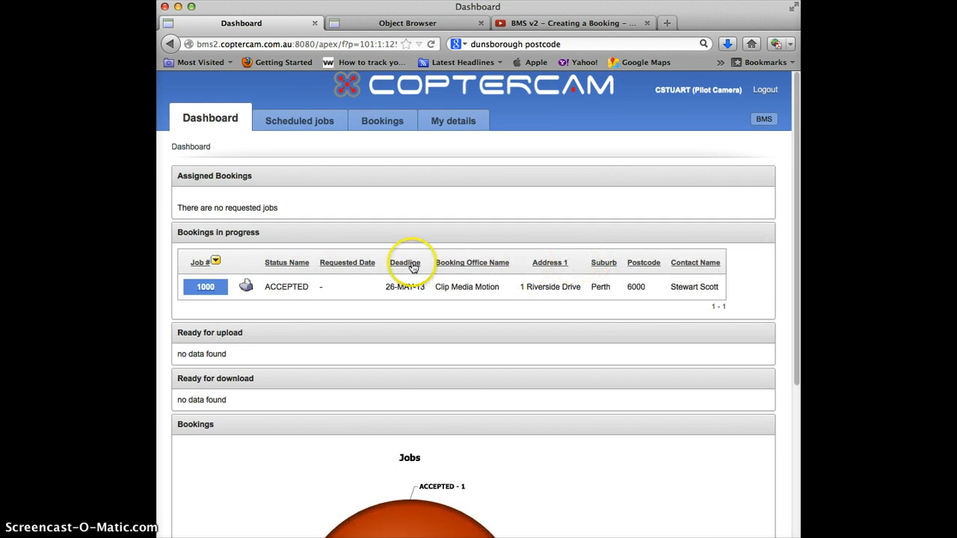
{"action": "left_click", "coordinate": [247, 288]}
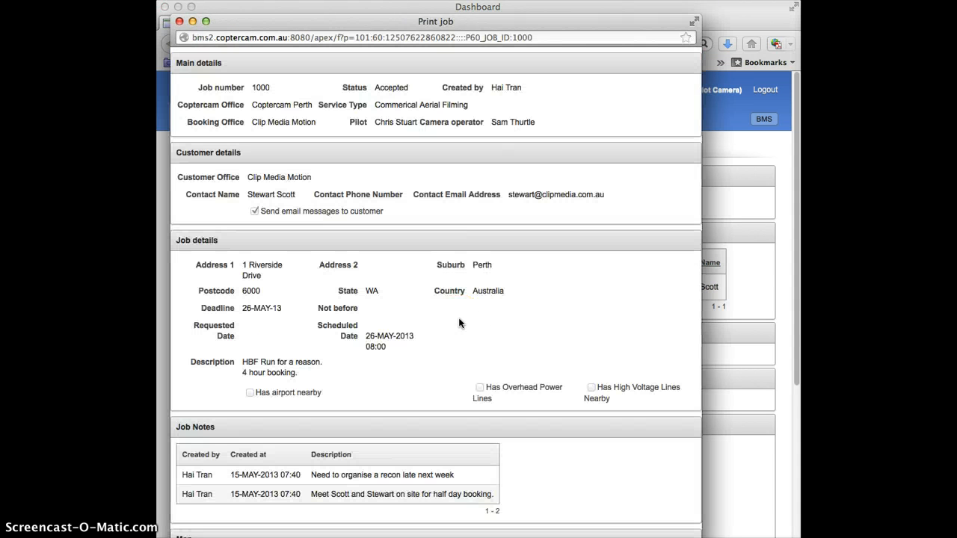
{"action": "left_click", "coordinate": [602, 324]}
{"action": "left_click", "coordinate": [577, 341]}
{"action": "left_click_drag", "start_coordinate": [489, 21], "coordinate": [508, 1]}
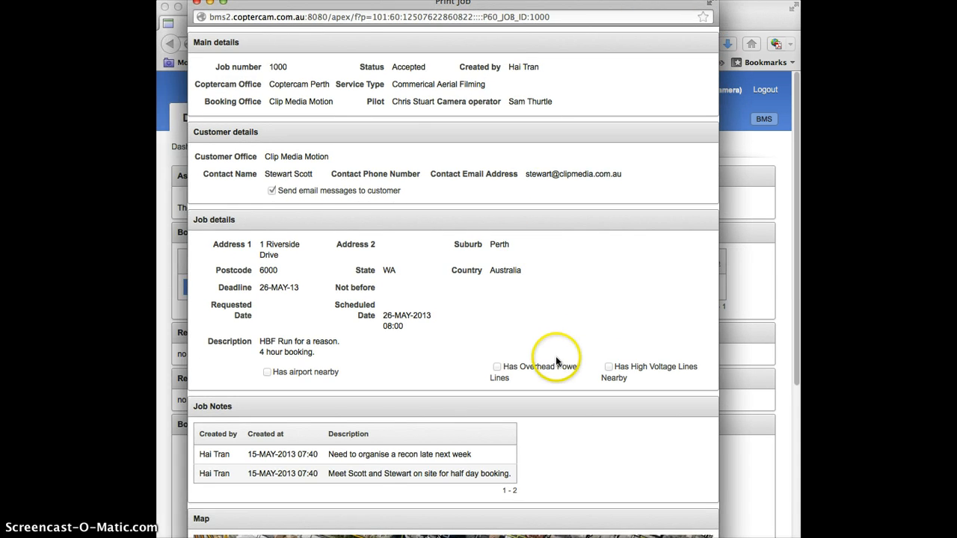
{"action": "left_click", "coordinate": [196, 6]}
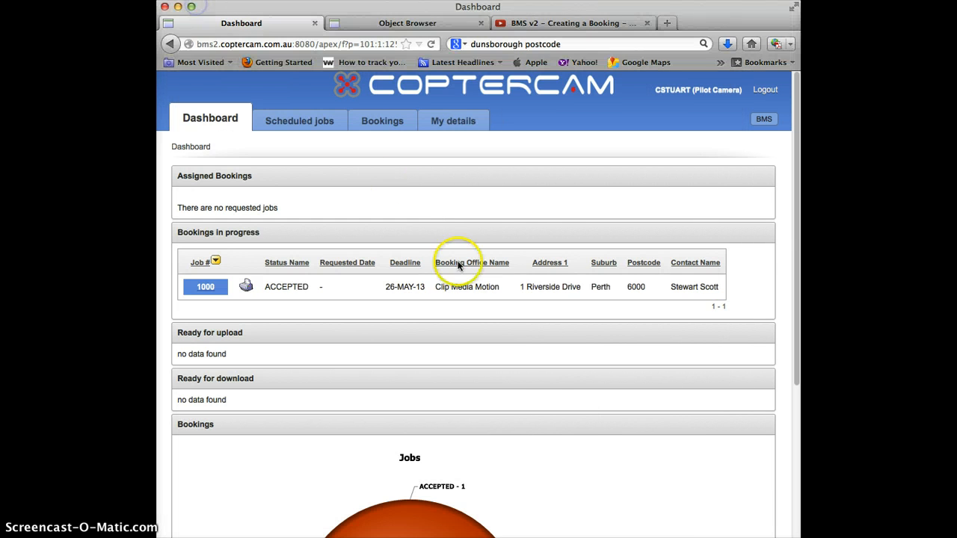
- Change job 1000's status to Completed and save it
{"action": "left_click", "coordinate": [206, 287]}
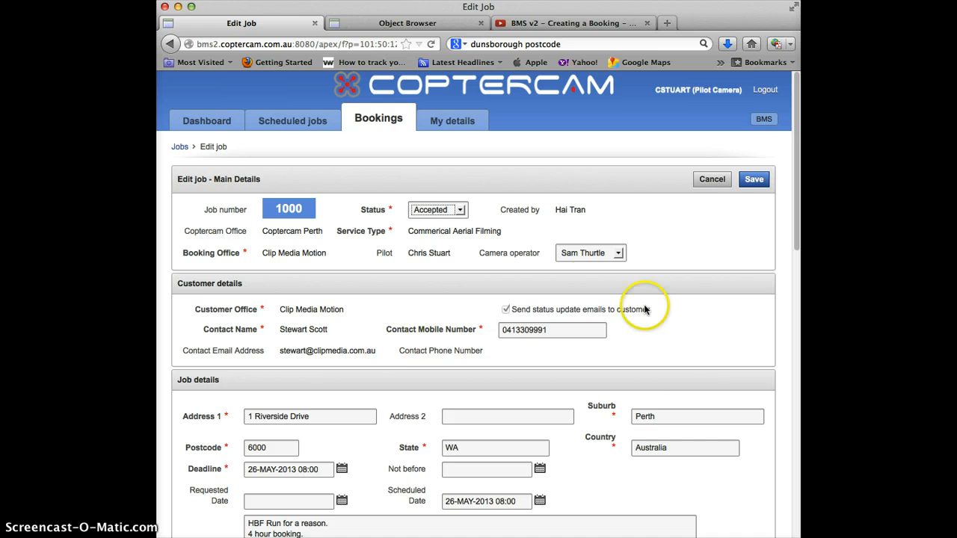
{"action": "left_click", "coordinate": [712, 180]}
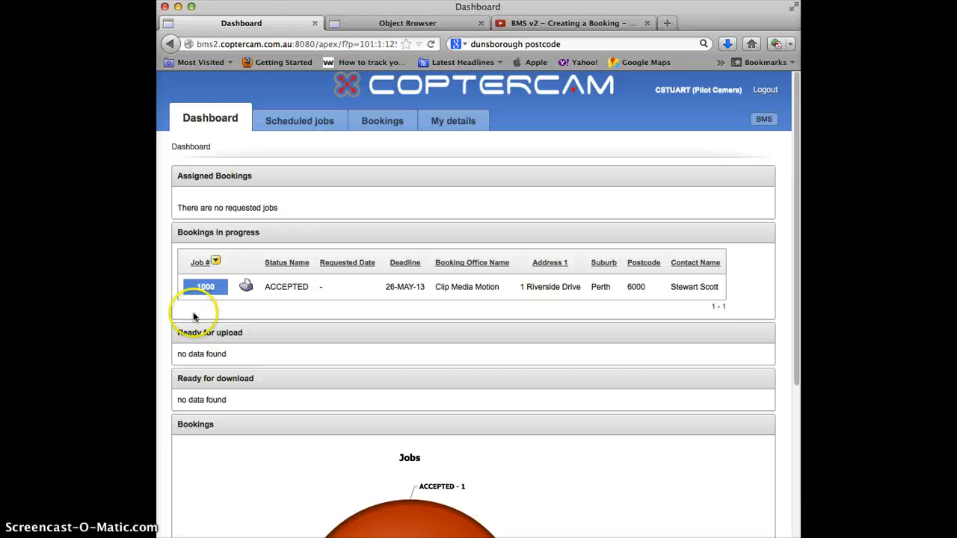
{"action": "left_click", "coordinate": [204, 287]}
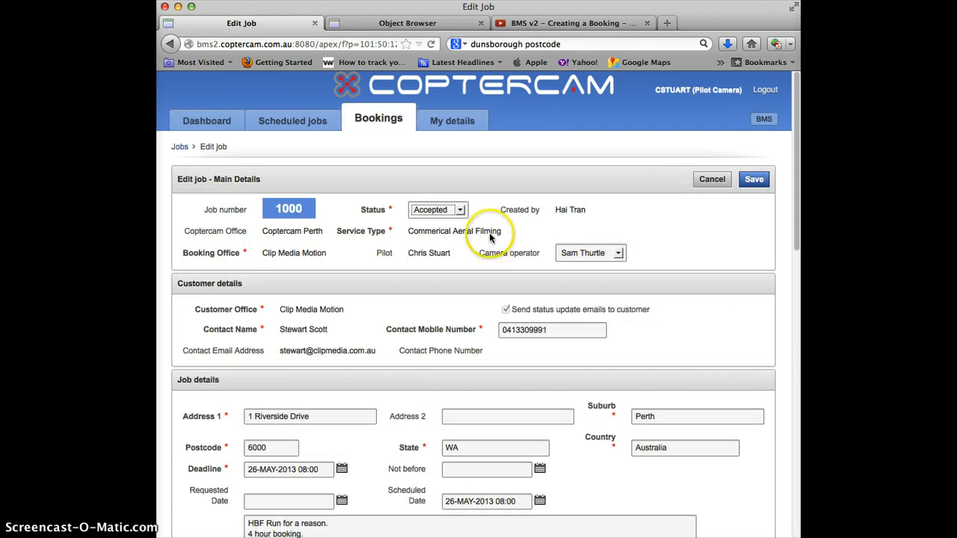
{"action": "left_click", "coordinate": [437, 209]}
{"action": "left_click", "coordinate": [447, 236]}
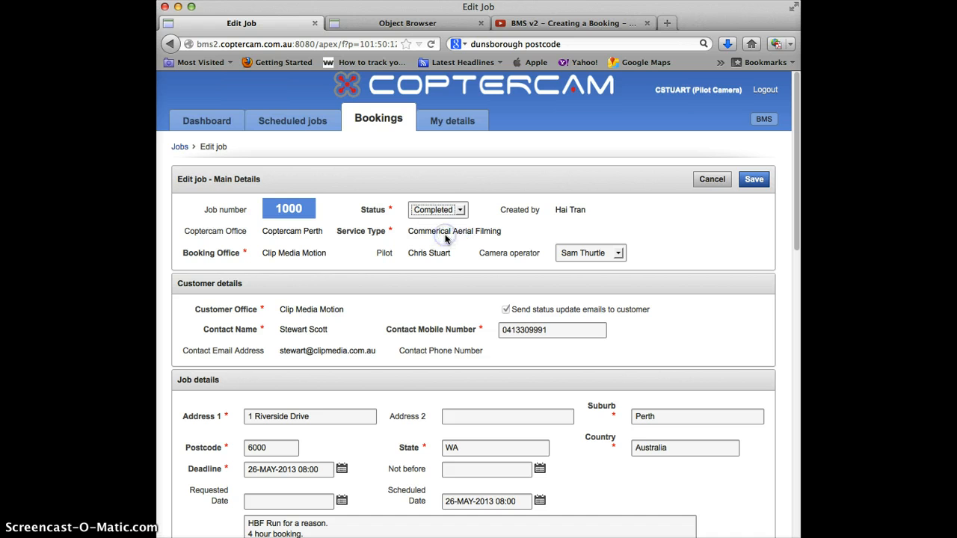
{"action": "left_click", "coordinate": [754, 183]}
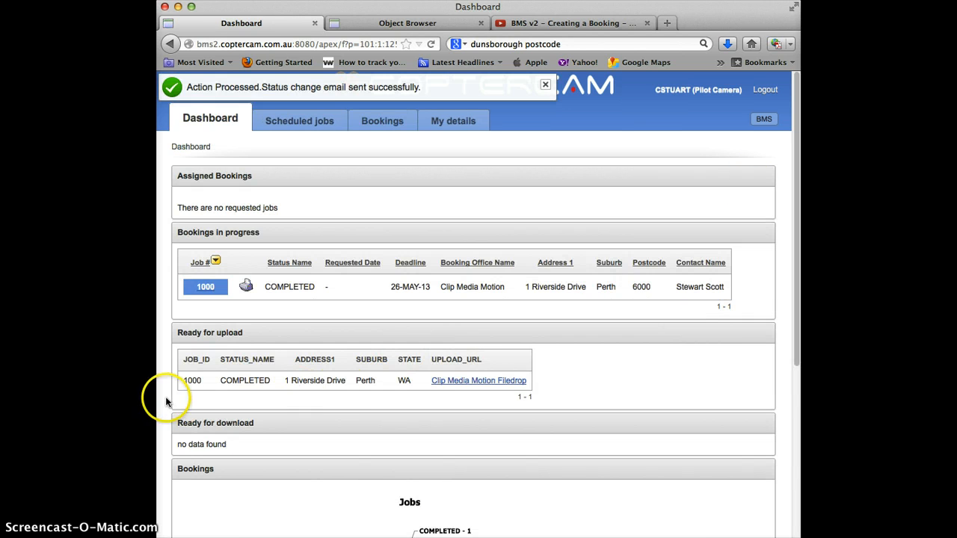
{"action": "left_click", "coordinate": [463, 382]}
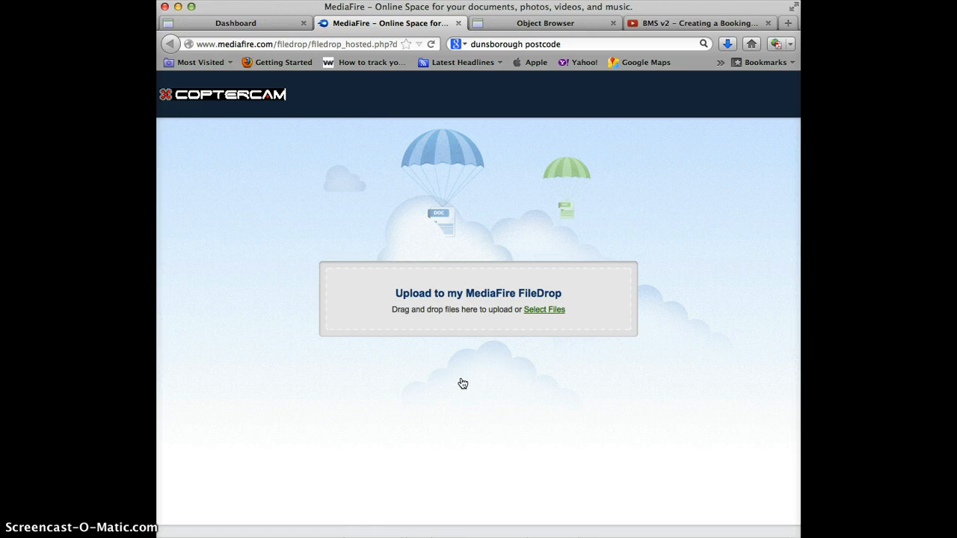
{"action": "left_click", "coordinate": [458, 24]}
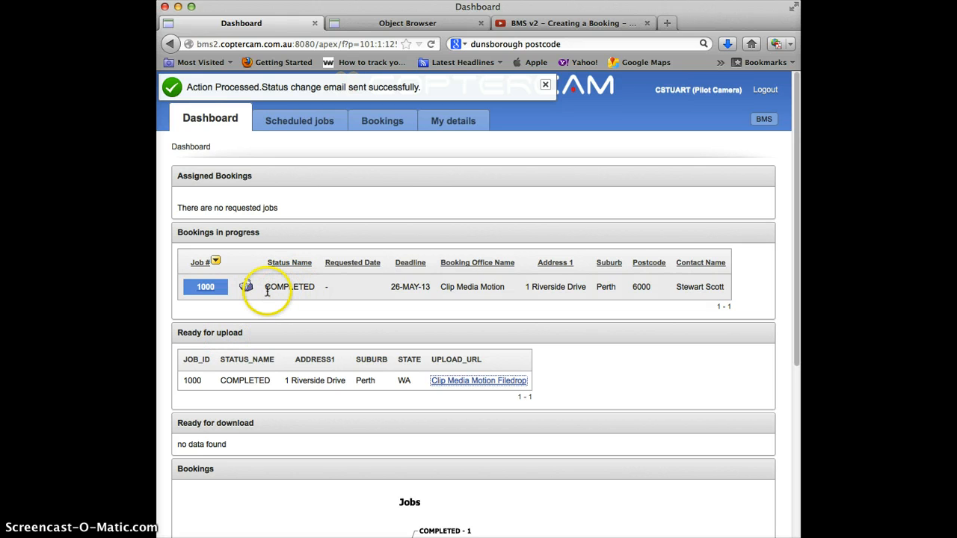
- Set job 1000's status to Uploaded and save it
{"action": "left_click", "coordinate": [212, 287]}
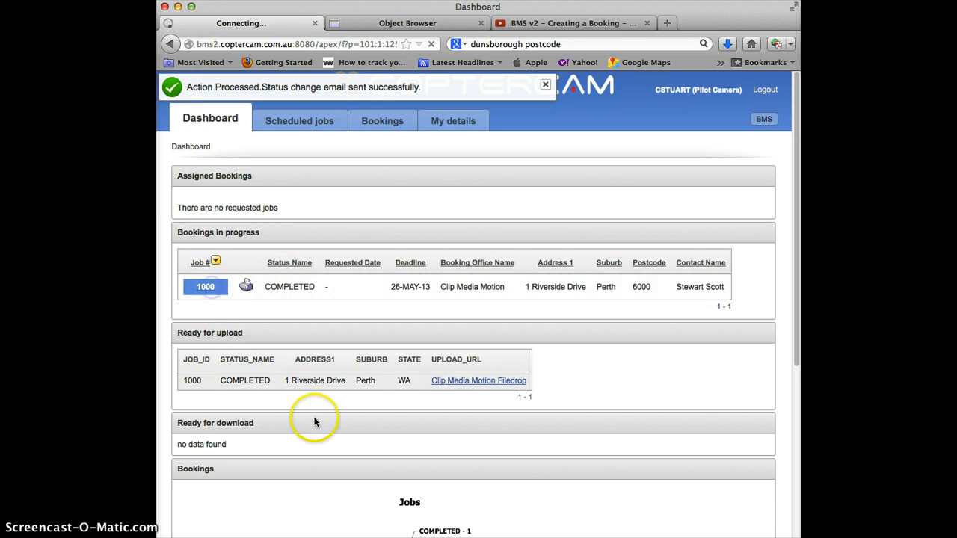
{"action": "left_click", "coordinate": [440, 210]}
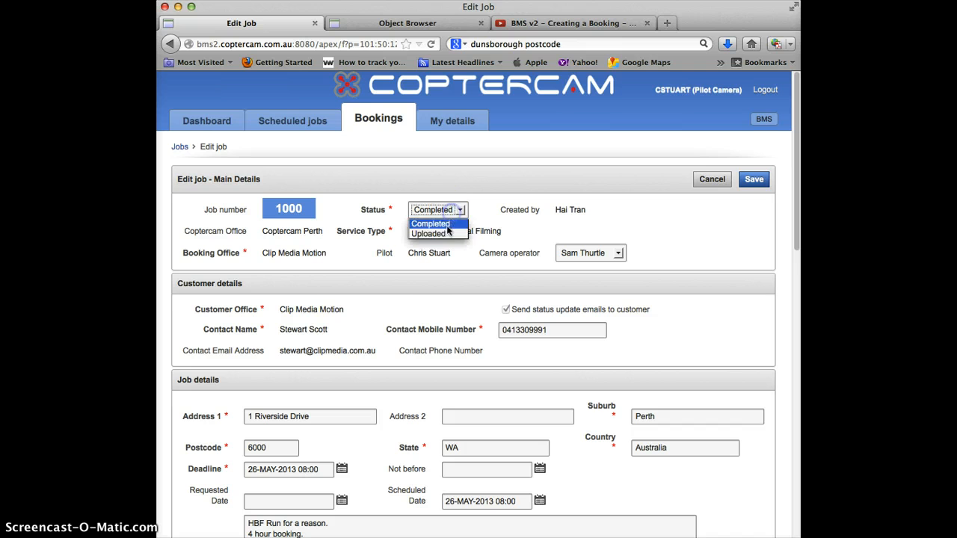
{"action": "left_click", "coordinate": [443, 234]}
{"action": "left_click", "coordinate": [754, 179]}
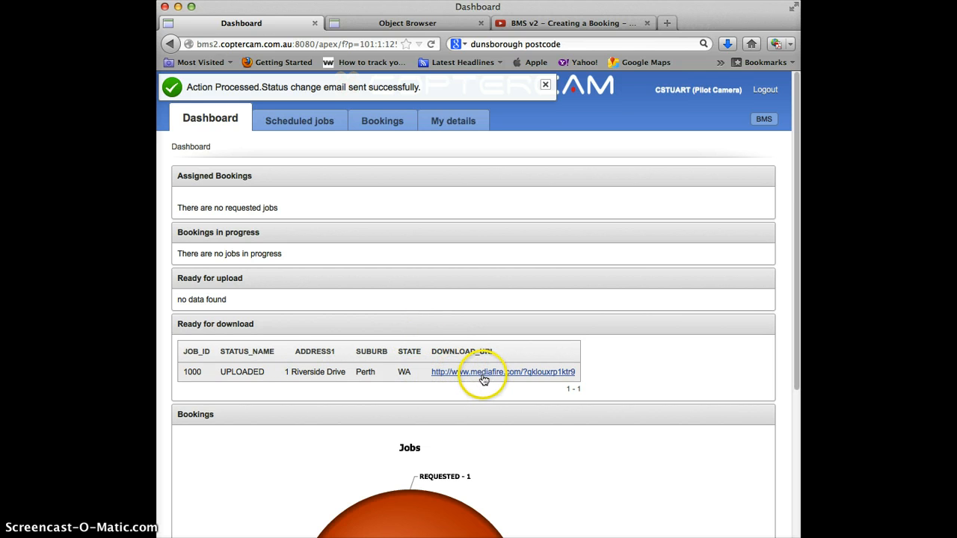
- Check the Dashboard pie chart, then log out of the pilot account
{"action": "scroll", "coordinate": [775, 396], "scroll_direction": "down", "scroll_amount": 3}
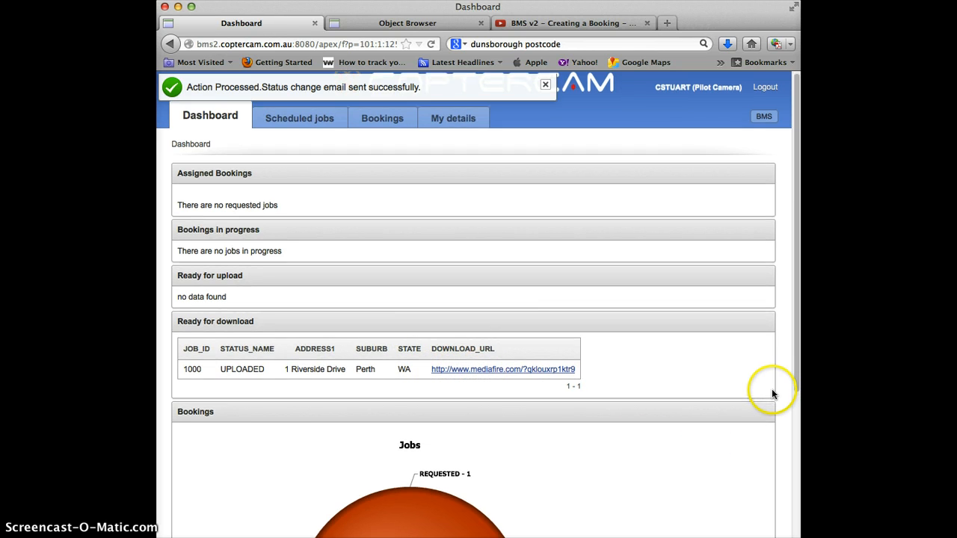
{"action": "scroll", "coordinate": [775, 404], "scroll_direction": "down", "scroll_amount": 5}
{"action": "scroll", "coordinate": [775, 404], "scroll_direction": "up", "scroll_amount": 4}
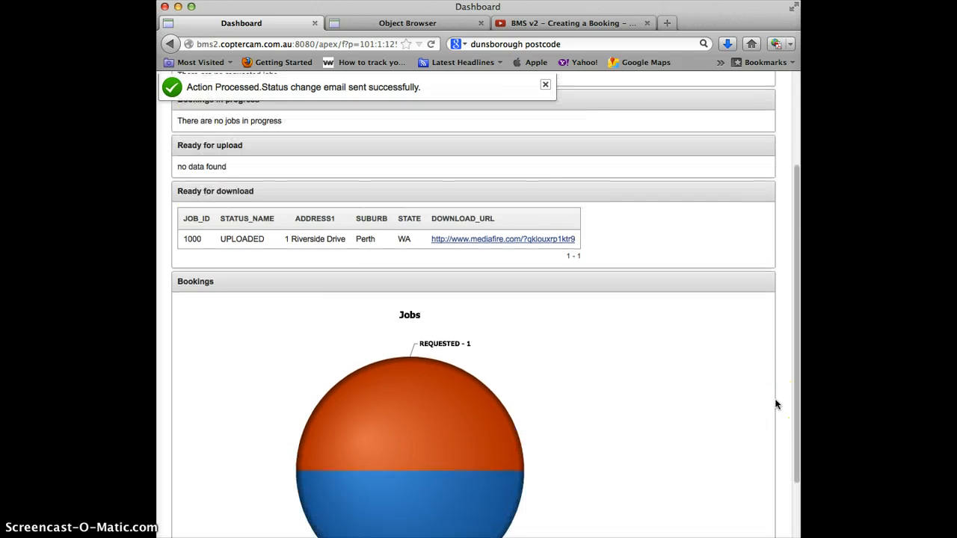
{"action": "scroll", "coordinate": [774, 398], "scroll_direction": "up", "scroll_amount": 5}
{"action": "left_click", "coordinate": [759, 122]}
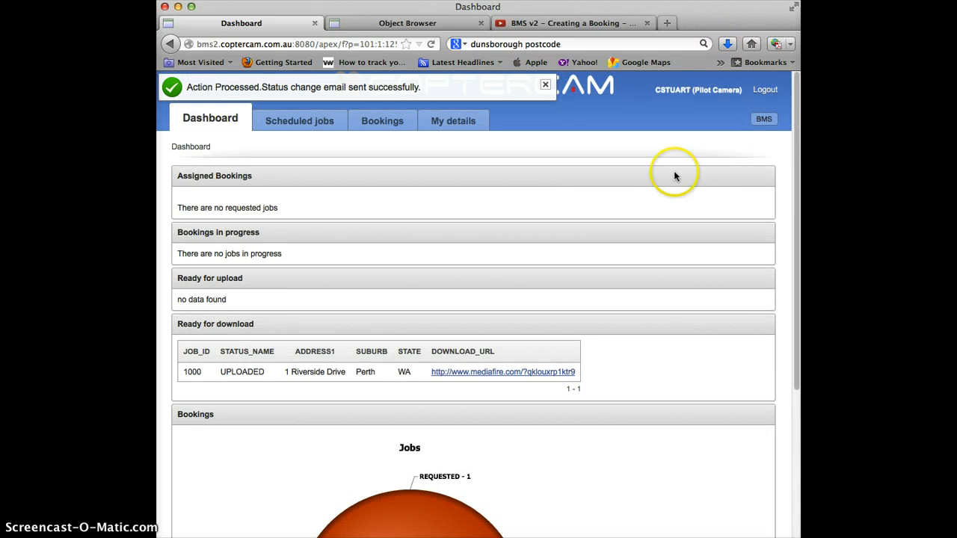
{"action": "left_click", "coordinate": [762, 90]}
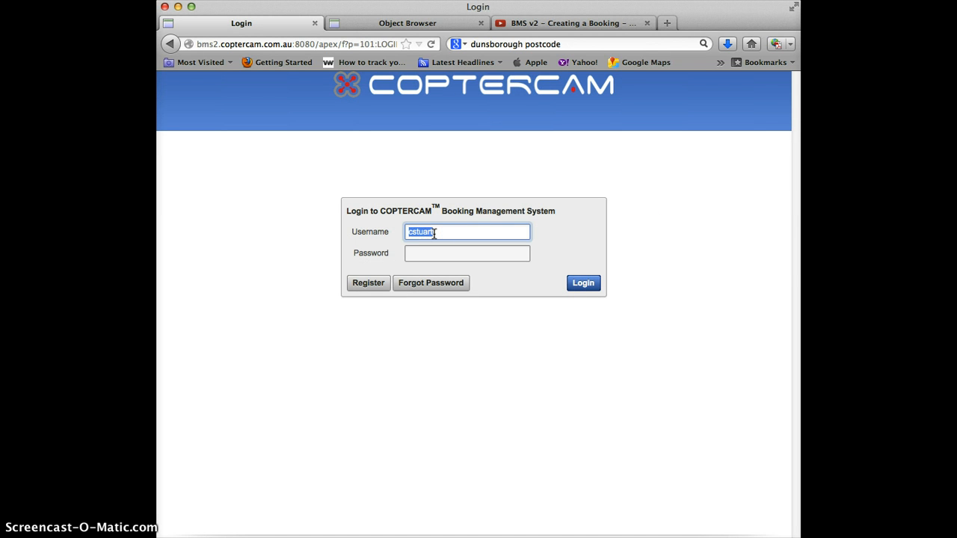
- Log in as admin, reset job 1000's status to Assigned, and open the Admin area
{"action": "type", "text": "admin"}
{"action": "key", "text": "Tab"}
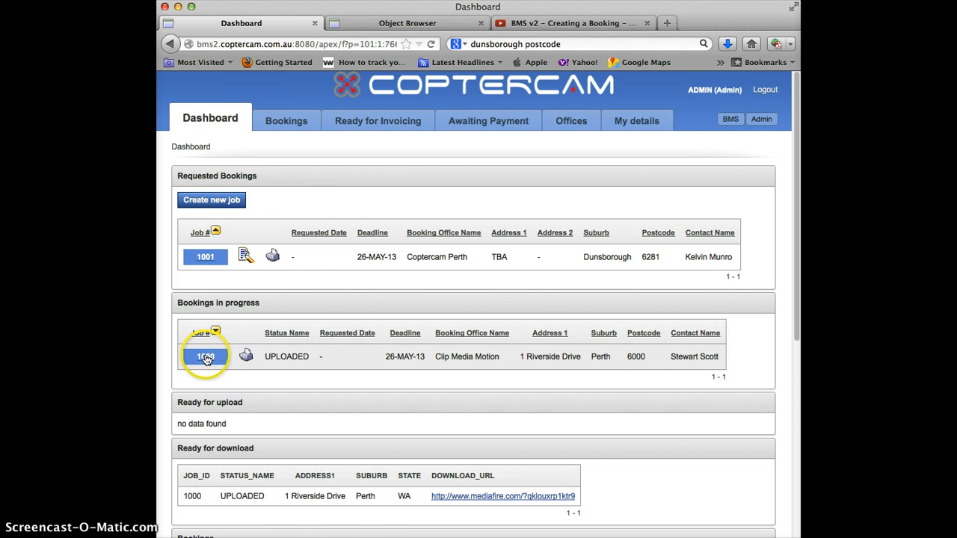
{"action": "left_click", "coordinate": [206, 357]}
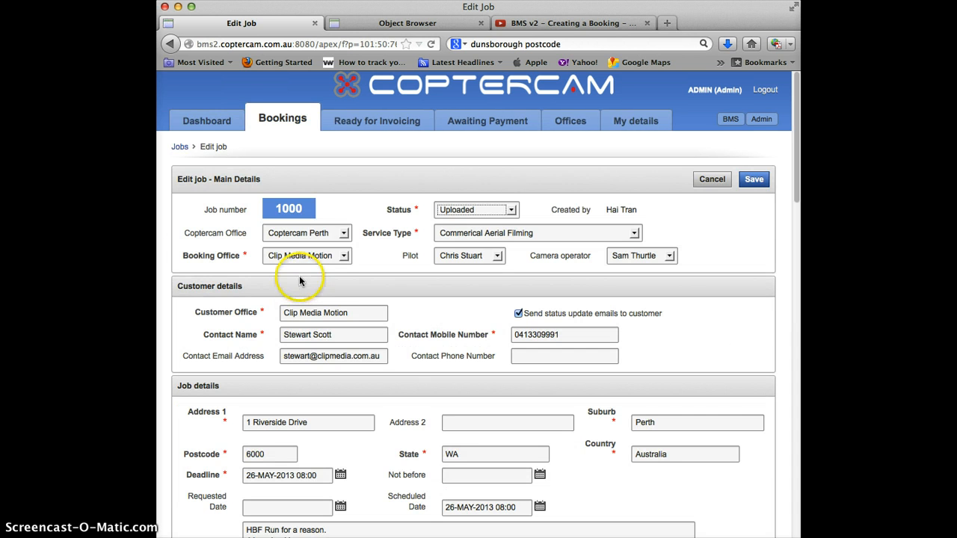
{"action": "left_click", "coordinate": [471, 210]}
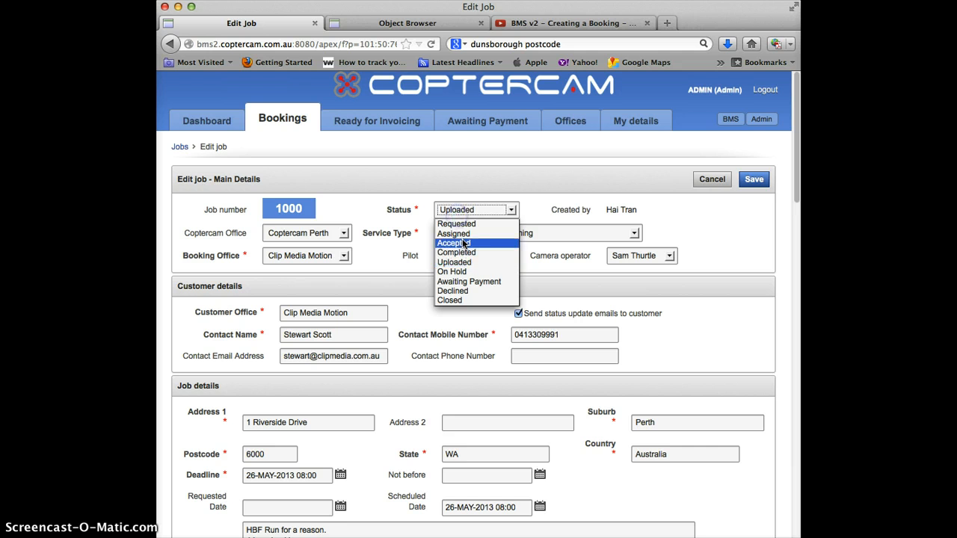
{"action": "left_click", "coordinate": [456, 233]}
{"action": "left_click", "coordinate": [745, 183]}
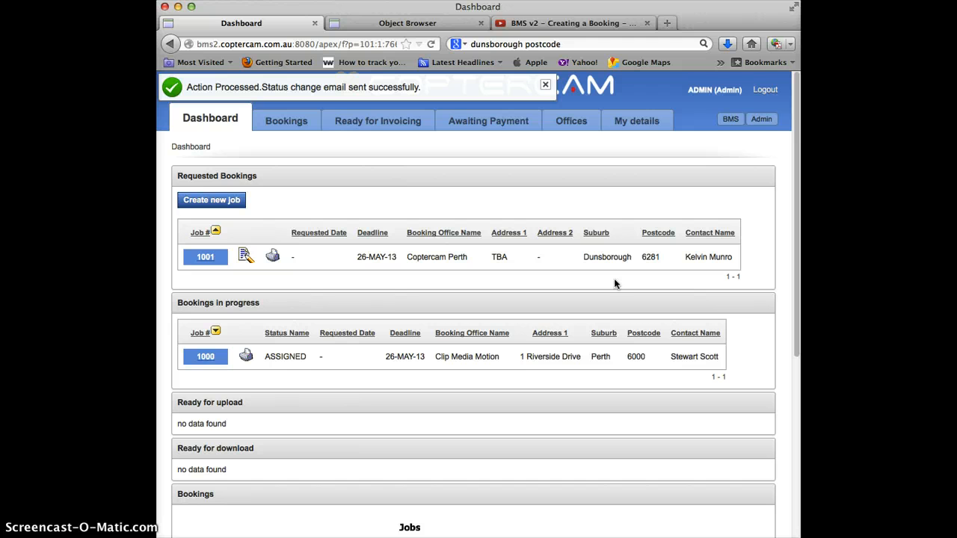
{"action": "left_click", "coordinate": [770, 122]}
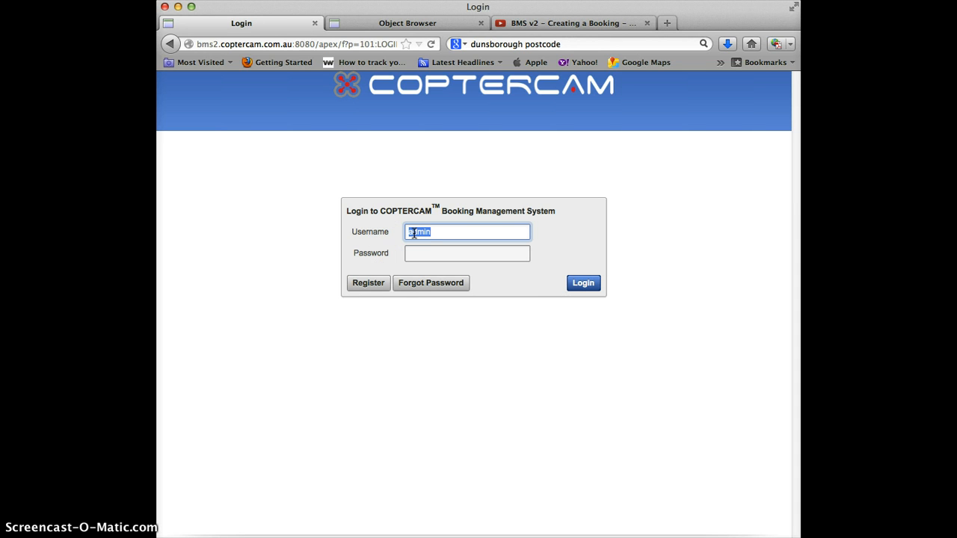
- Log in with the pilot account's username and go to the Scheduled jobs page
{"action": "key", "text": "Tab"}
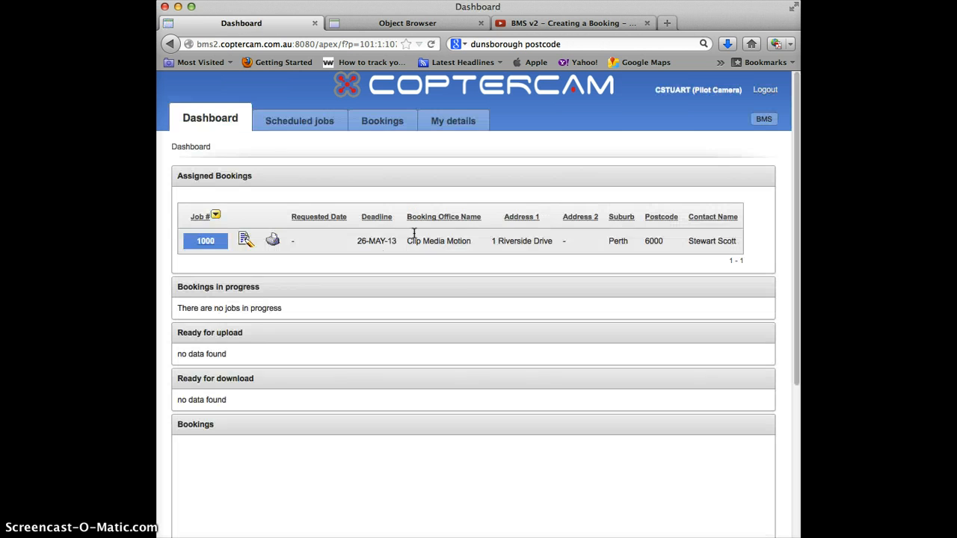
{"action": "left_click", "coordinate": [276, 124]}
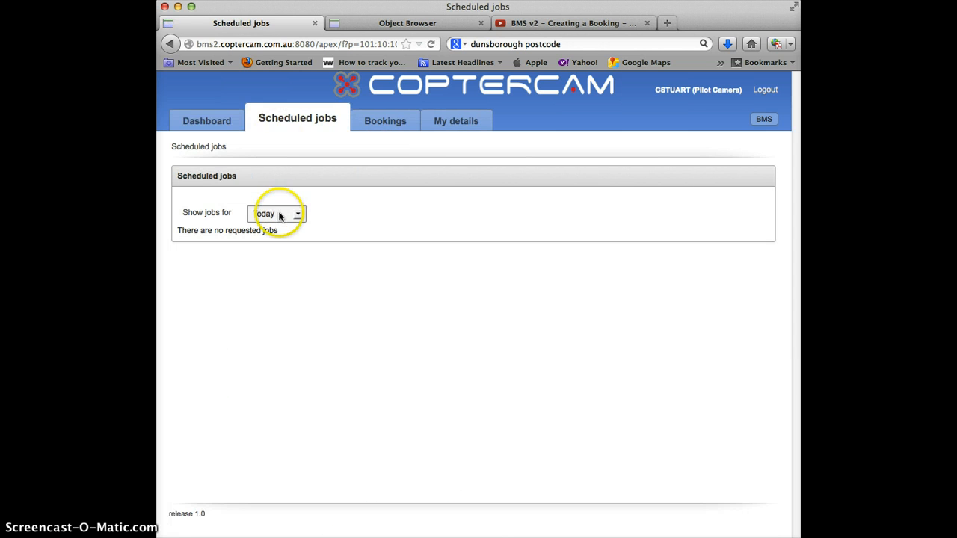
- Filter scheduled jobs by tomorrow, next week, all, today, then tomorrow again
{"action": "left_click", "coordinate": [277, 214]}
{"action": "left_click", "coordinate": [279, 238]}
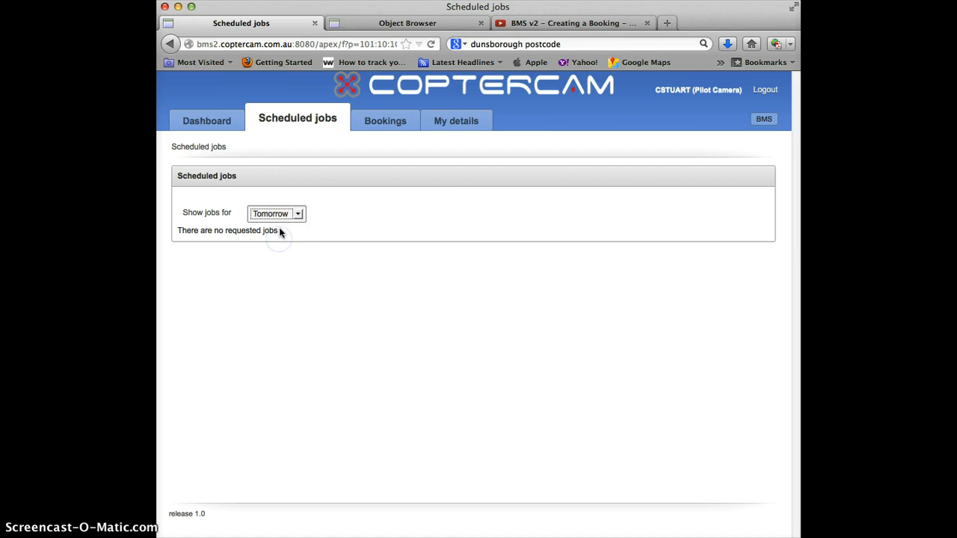
{"action": "left_click", "coordinate": [278, 214]}
{"action": "left_click", "coordinate": [278, 247]}
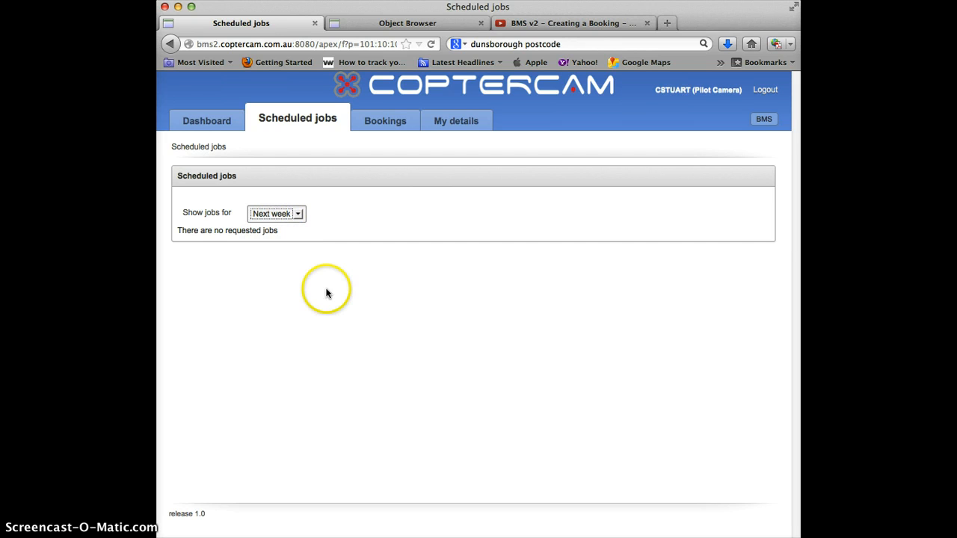
{"action": "left_click", "coordinate": [282, 214]}
{"action": "left_click", "coordinate": [279, 256]}
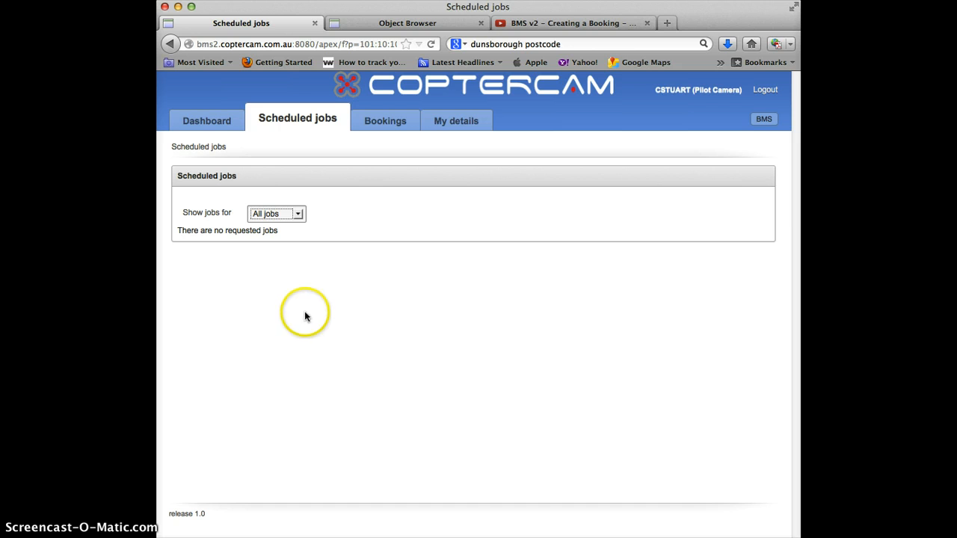
{"action": "left_click", "coordinate": [279, 214]}
{"action": "left_click", "coordinate": [281, 229]}
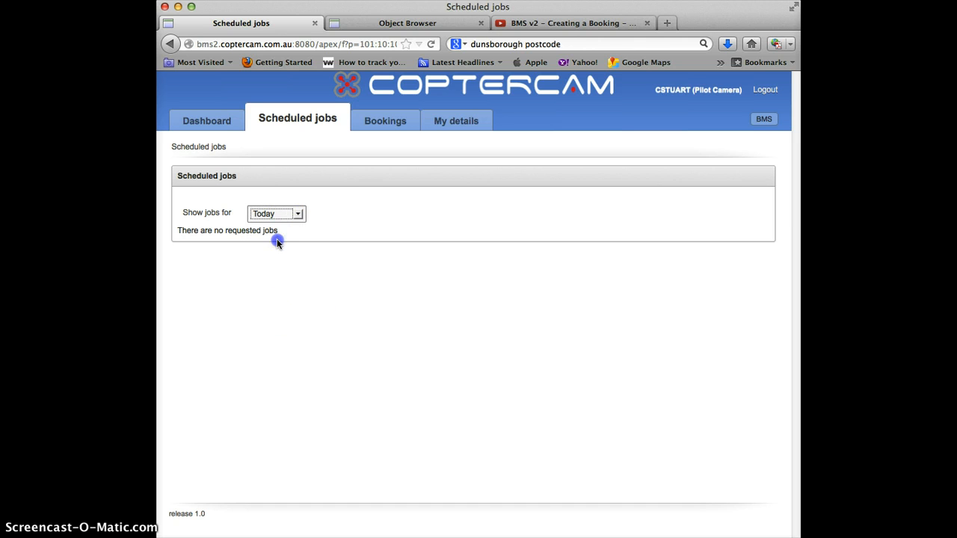
{"action": "left_click", "coordinate": [278, 215]}
{"action": "left_click", "coordinate": [277, 233]}
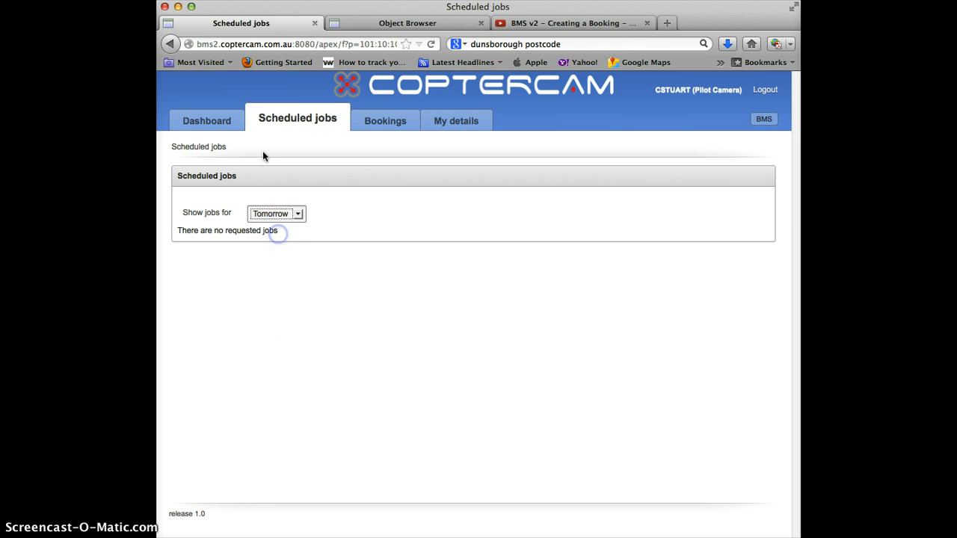
- From the pilot dashboard, open job 1000 and look over its details
{"action": "left_click", "coordinate": [218, 122]}
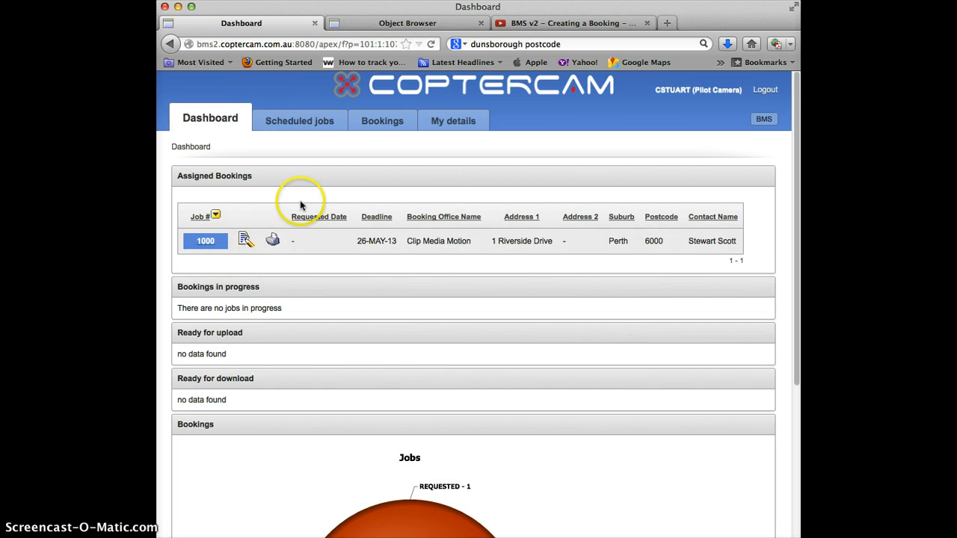
{"action": "left_click", "coordinate": [215, 248]}
{"action": "scroll", "coordinate": [615, 400], "scroll_direction": "down", "scroll_amount": 7}
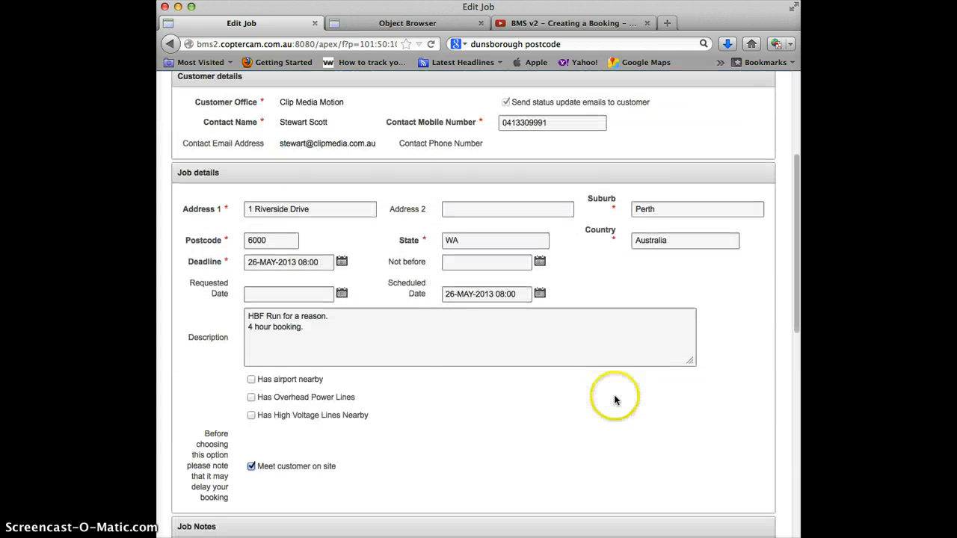
{"action": "scroll", "coordinate": [781, 373], "scroll_direction": "up", "scroll_amount": 4}
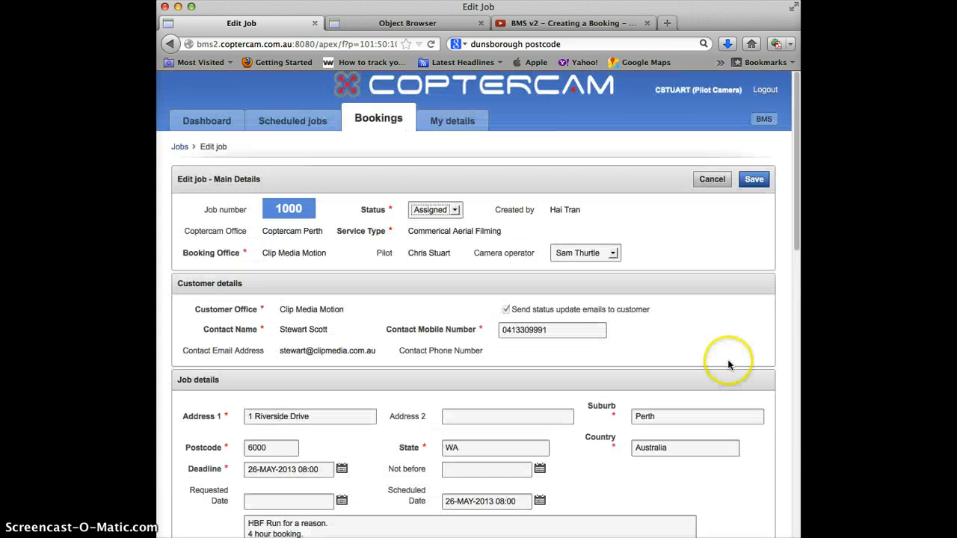
- Show all scheduled jobs, then view the Bookings list with job 1000 as ASSIGNED
{"action": "left_click", "coordinate": [270, 121]}
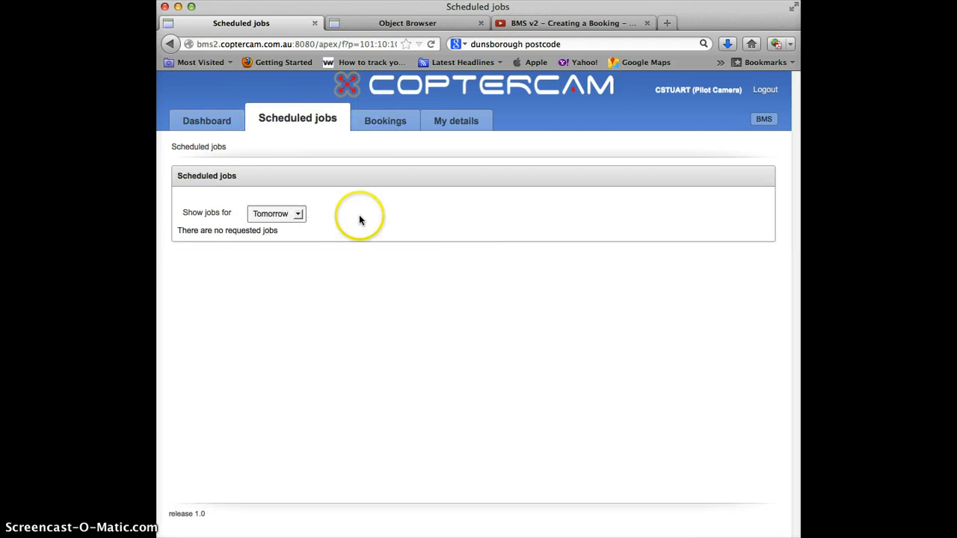
{"action": "left_click", "coordinate": [271, 213]}
{"action": "left_click", "coordinate": [278, 257]}
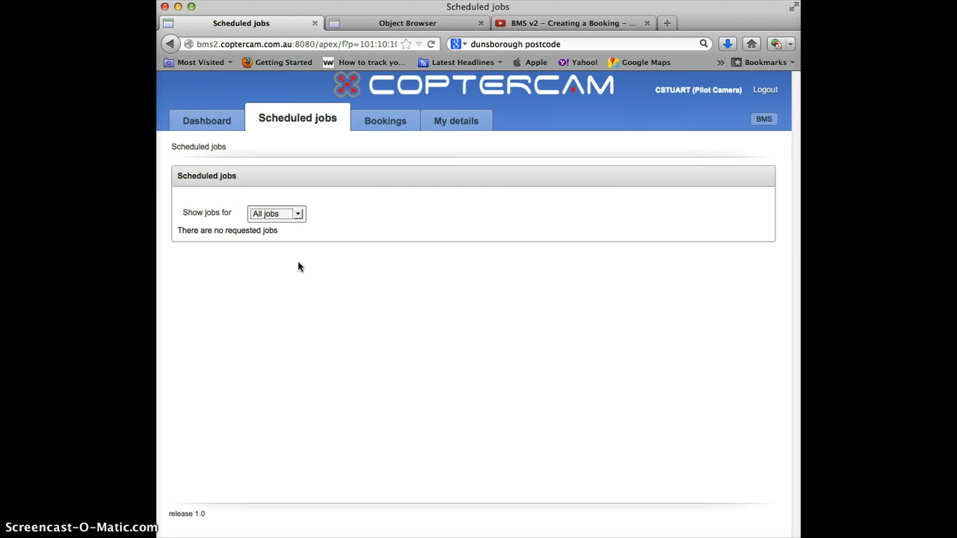
{"action": "left_click", "coordinate": [309, 177]}
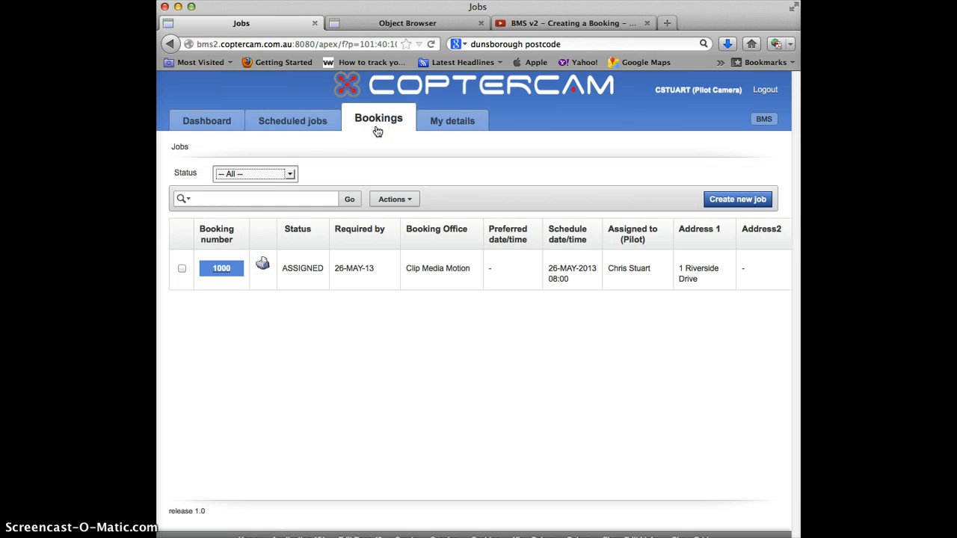
{"action": "left_click", "coordinate": [377, 131]}
{"action": "left_click", "coordinate": [683, 381]}
{"action": "left_click", "coordinate": [250, 174]}
{"action": "left_click", "coordinate": [246, 226]}
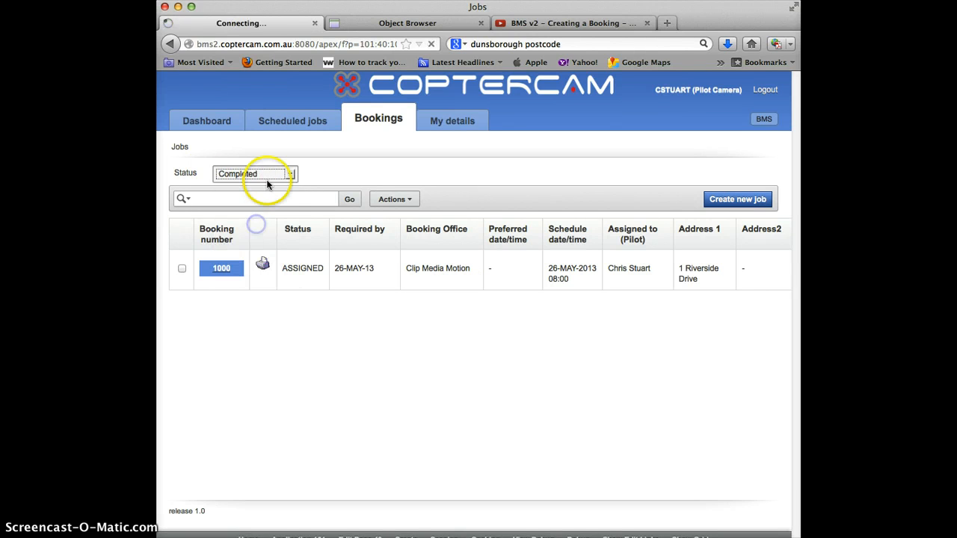
{"action": "left_click", "coordinate": [252, 175]}
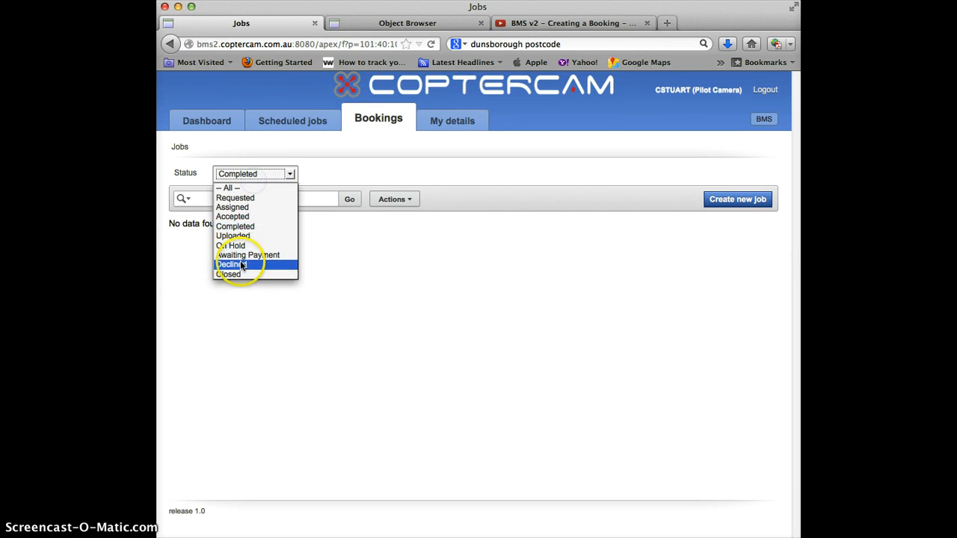
{"action": "left_click", "coordinate": [243, 242]}
{"action": "left_click", "coordinate": [269, 174]}
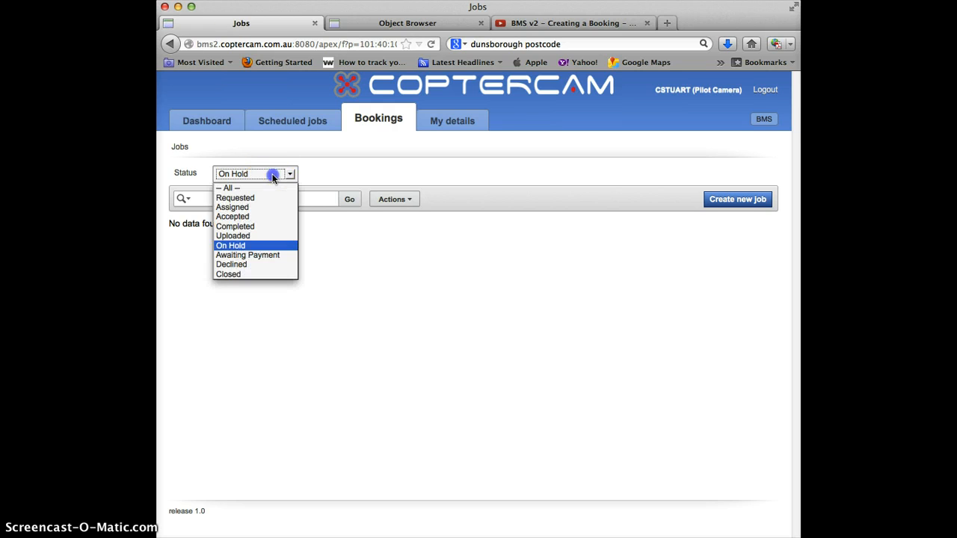
{"action": "left_click", "coordinate": [266, 202]}
{"action": "left_click", "coordinate": [291, 257]}
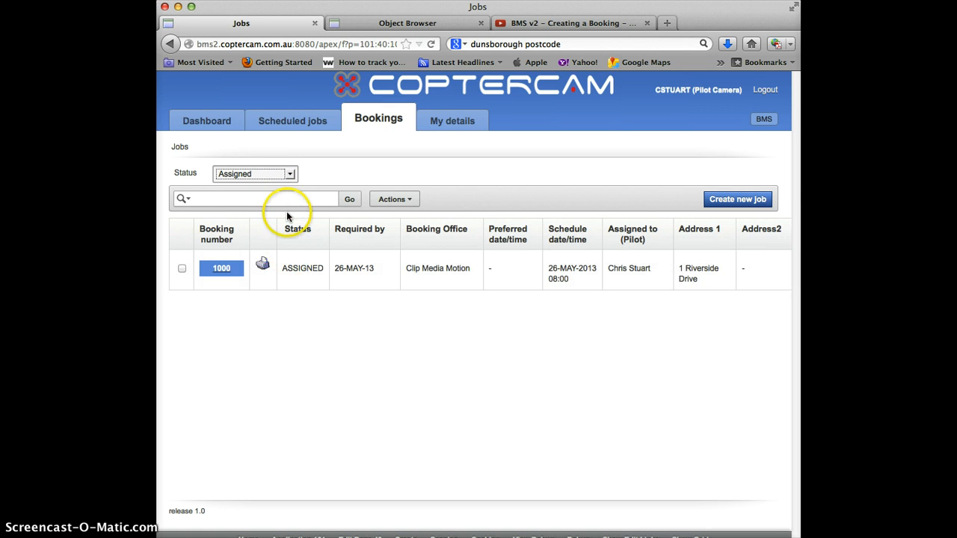
{"action": "left_click", "coordinate": [277, 175]}
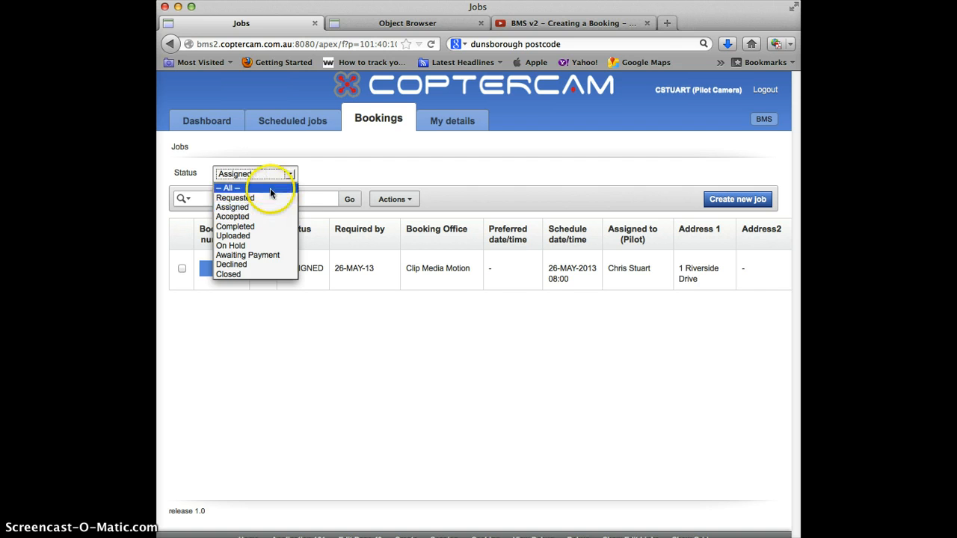
{"action": "left_click", "coordinate": [267, 187]}
{"action": "left_click", "coordinate": [275, 199]}
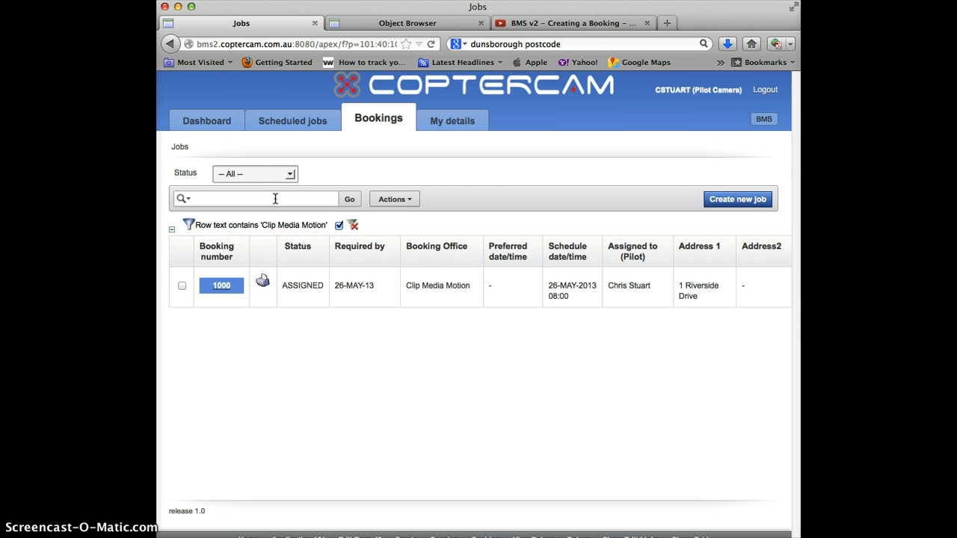
{"action": "left_click", "coordinate": [353, 225]}
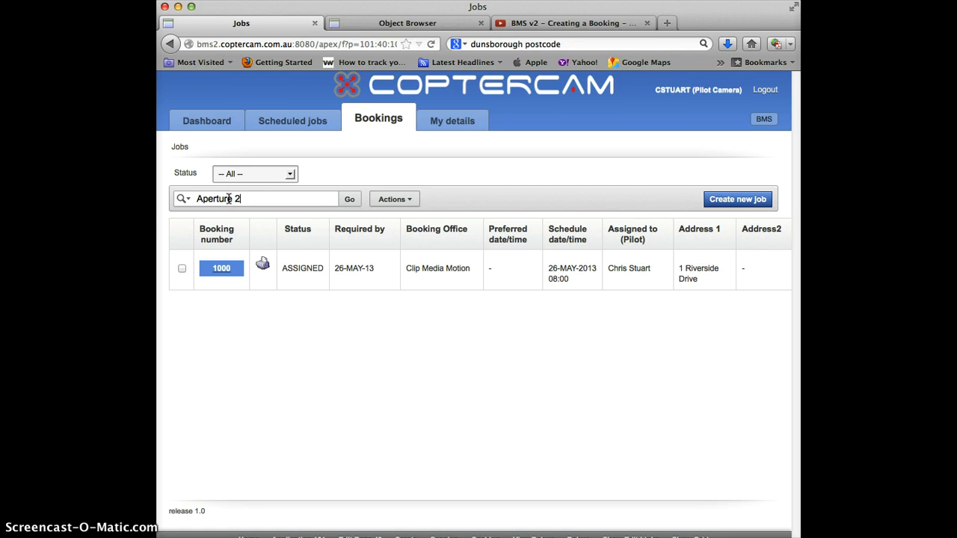
{"action": "type", "text": "2"}
{"action": "key", "text": "Return"}
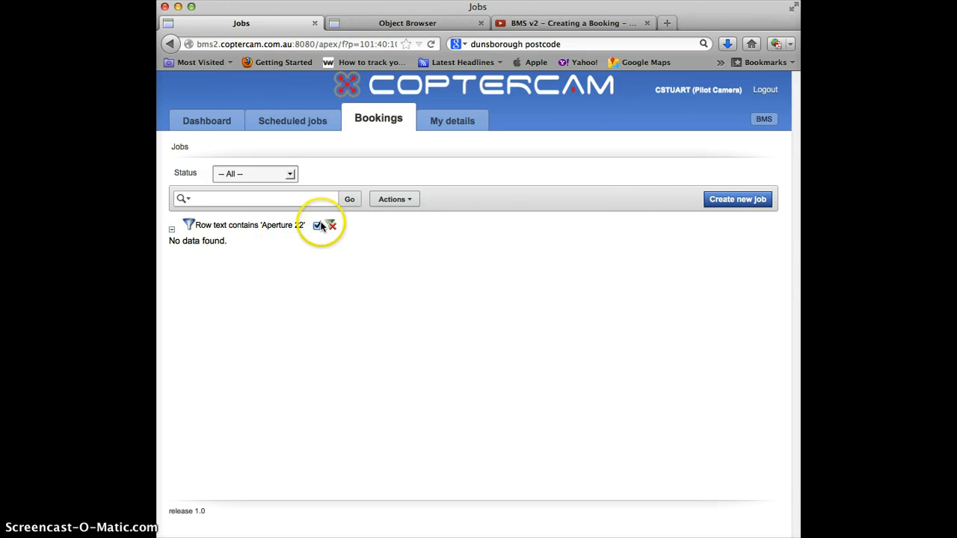
{"action": "left_click", "coordinate": [331, 224]}
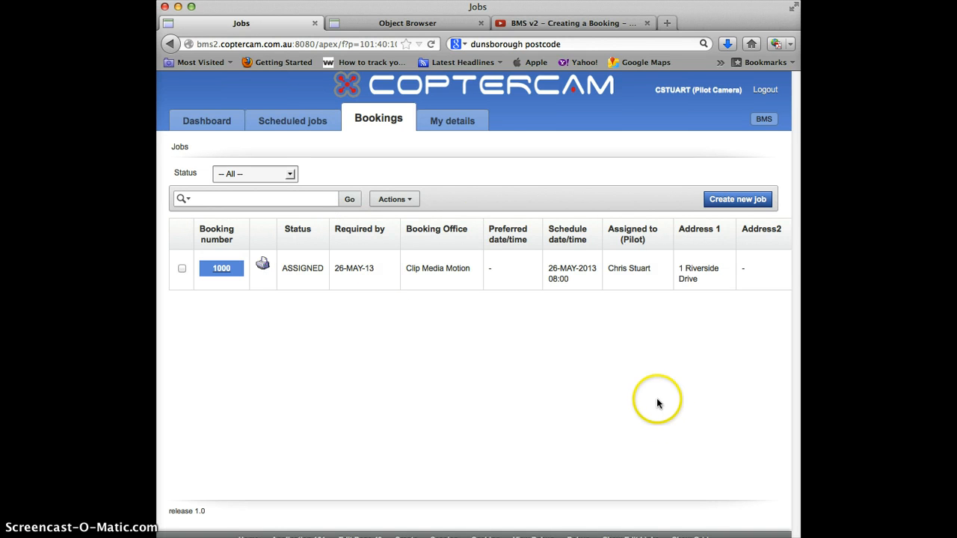
{"action": "left_click", "coordinate": [410, 201]}
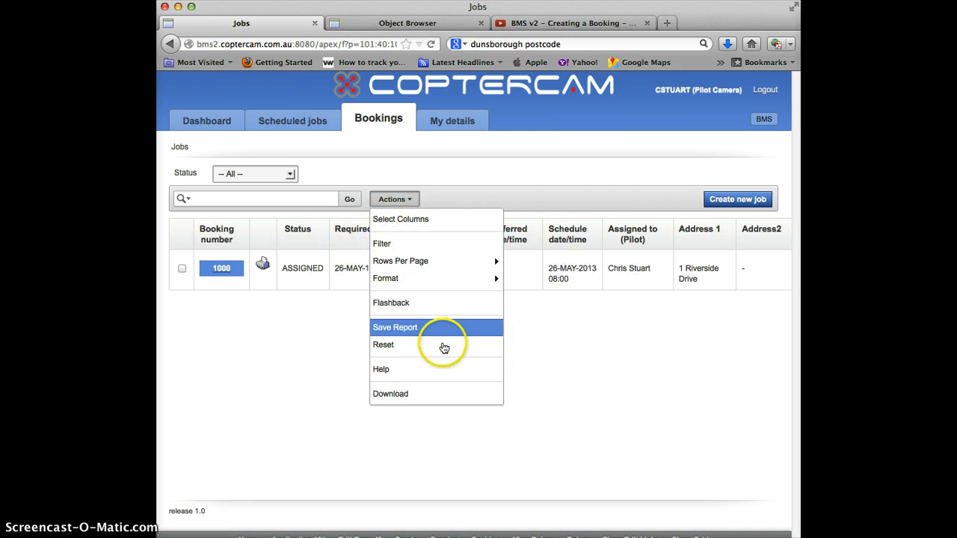
{"action": "left_click", "coordinate": [270, 370]}
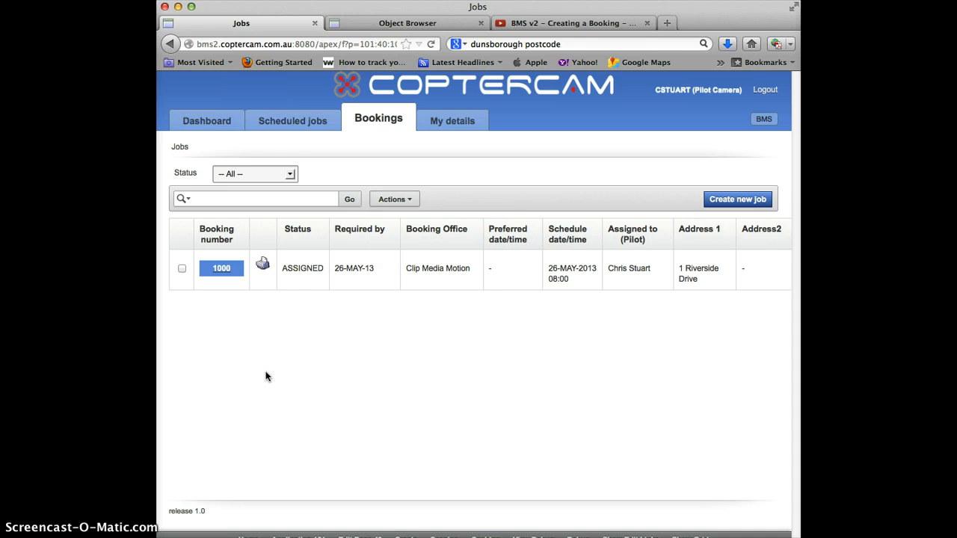
- Visit Scheduled jobs, then return to the Dashboard and scroll down to the Jobs pie chart and back
{"action": "left_click", "coordinate": [273, 124]}
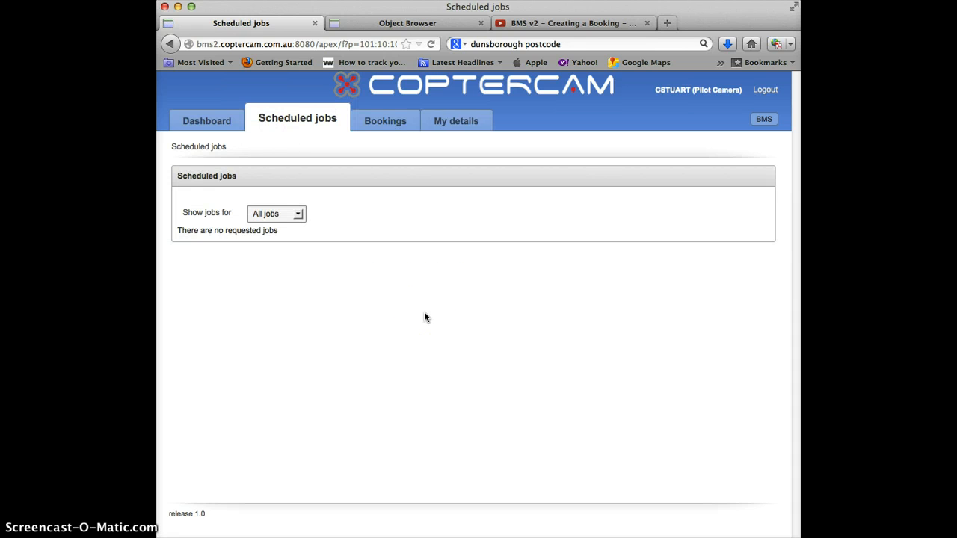
{"action": "left_click", "coordinate": [198, 125]}
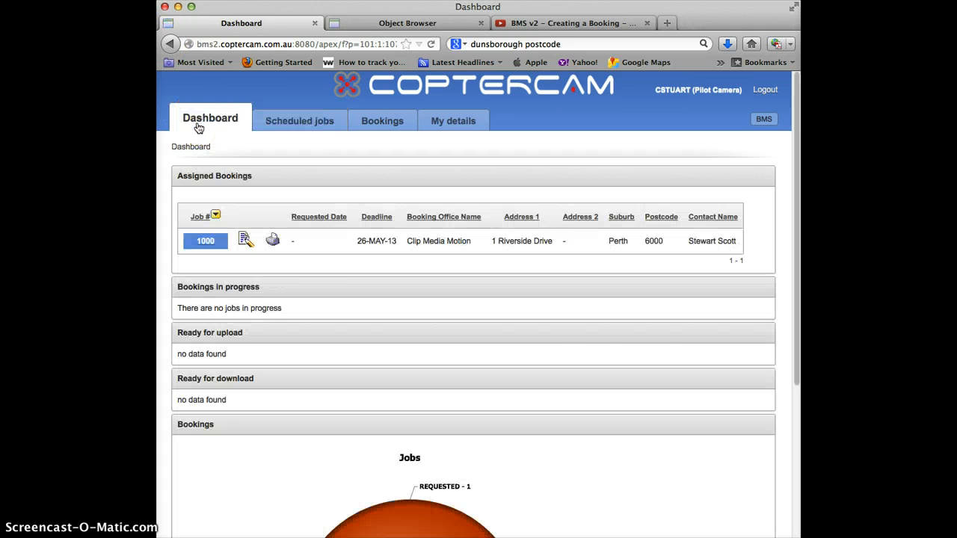
{"action": "scroll", "coordinate": [554, 343], "scroll_direction": "down", "scroll_amount": 5}
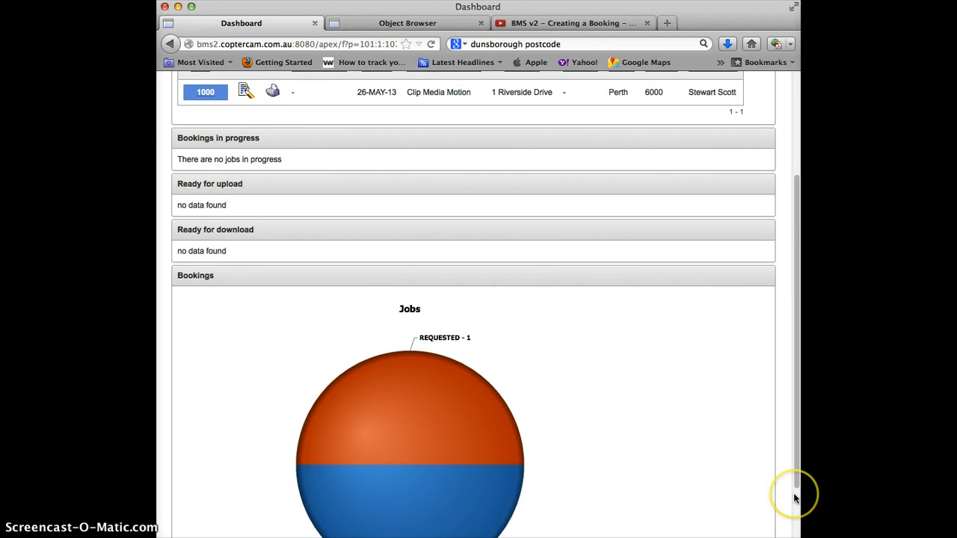
{"action": "scroll", "coordinate": [794, 495], "scroll_direction": "down", "scroll_amount": 3}
{"action": "scroll", "coordinate": [794, 495], "scroll_direction": "up", "scroll_amount": 8}
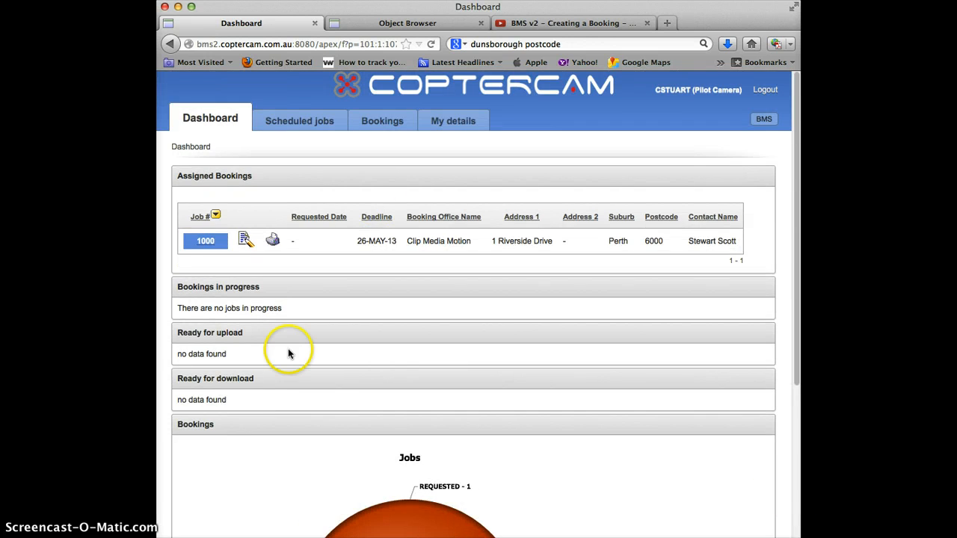